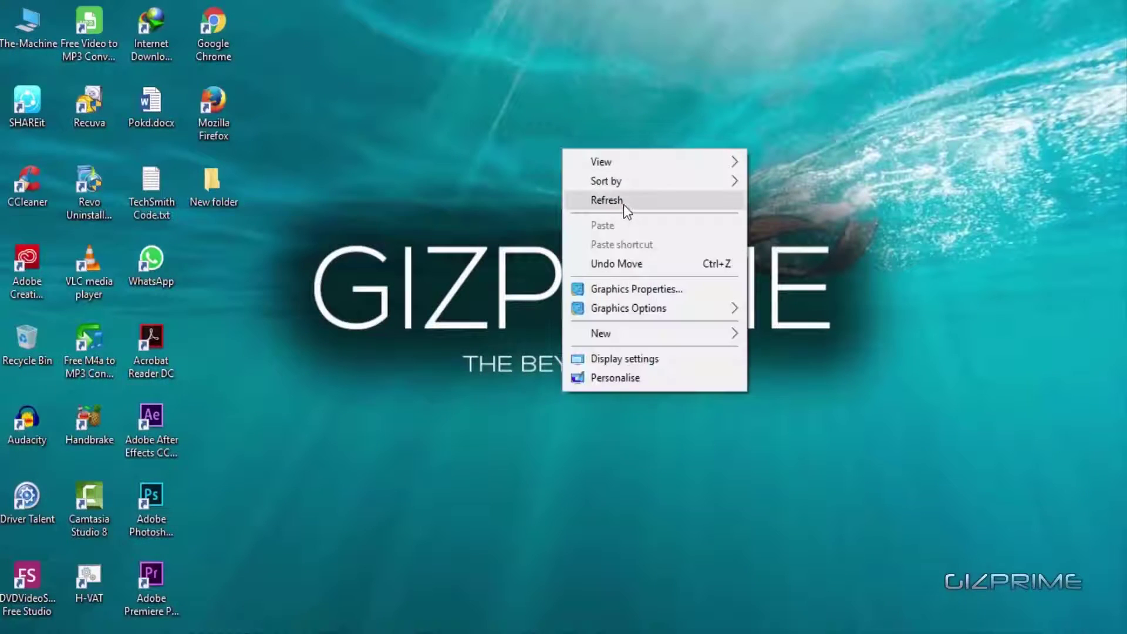
- Refresh the Windows desktop from its right-click shortcut menu
click(623, 205)
right_click(623, 205)
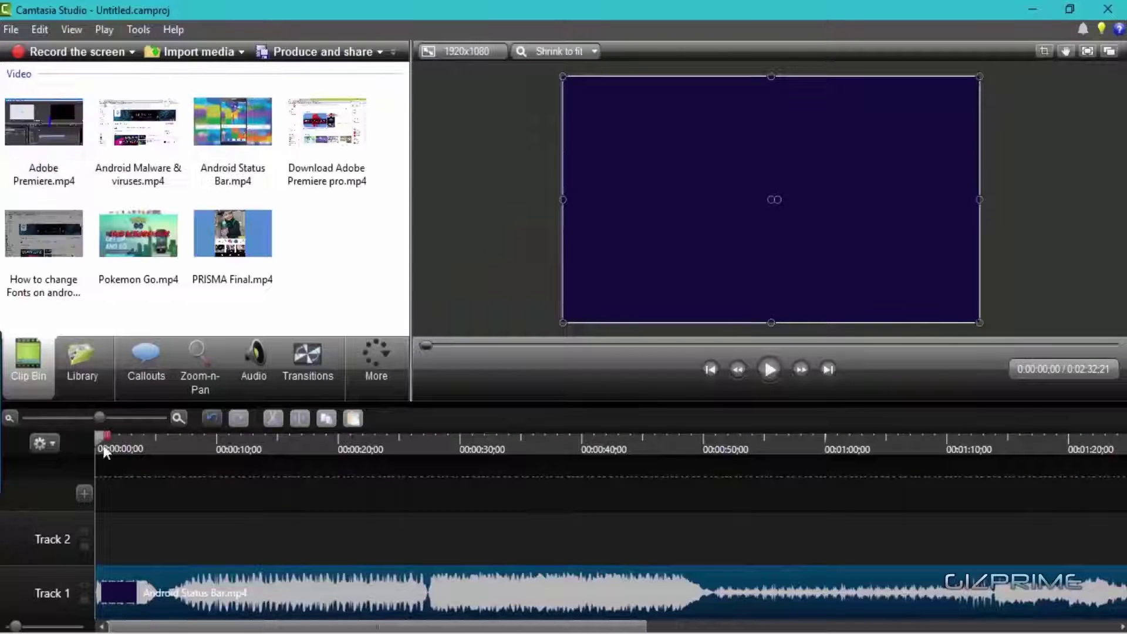
- Scrub the playhead to about 0:37 and check the Track 1 clip's shortcut menu
click(470, 445)
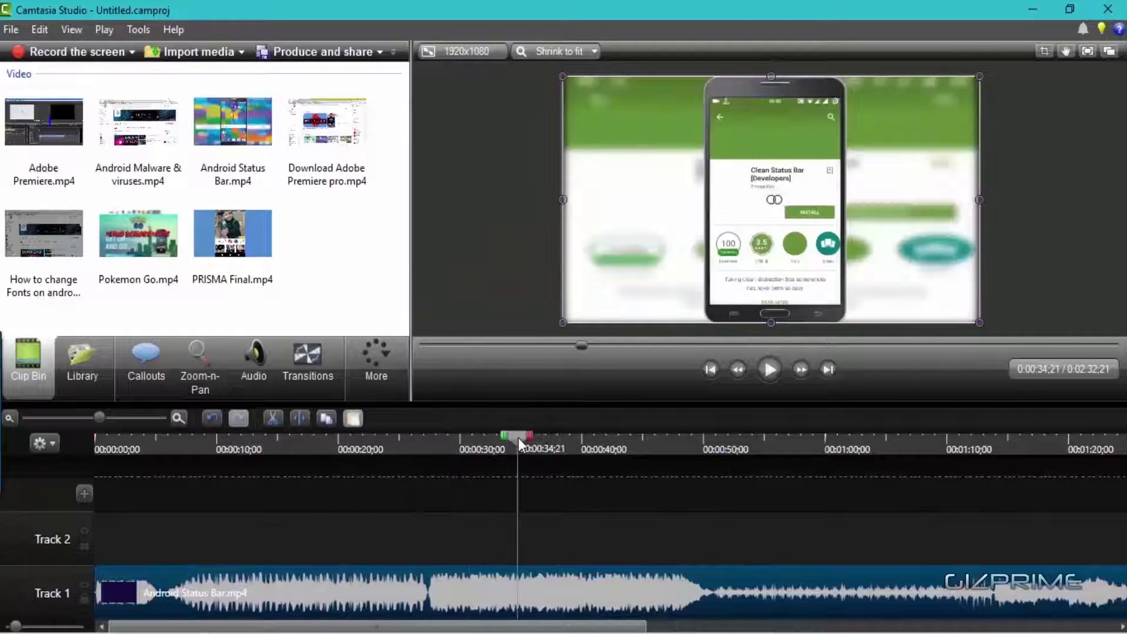
drag(470, 438, 546, 438)
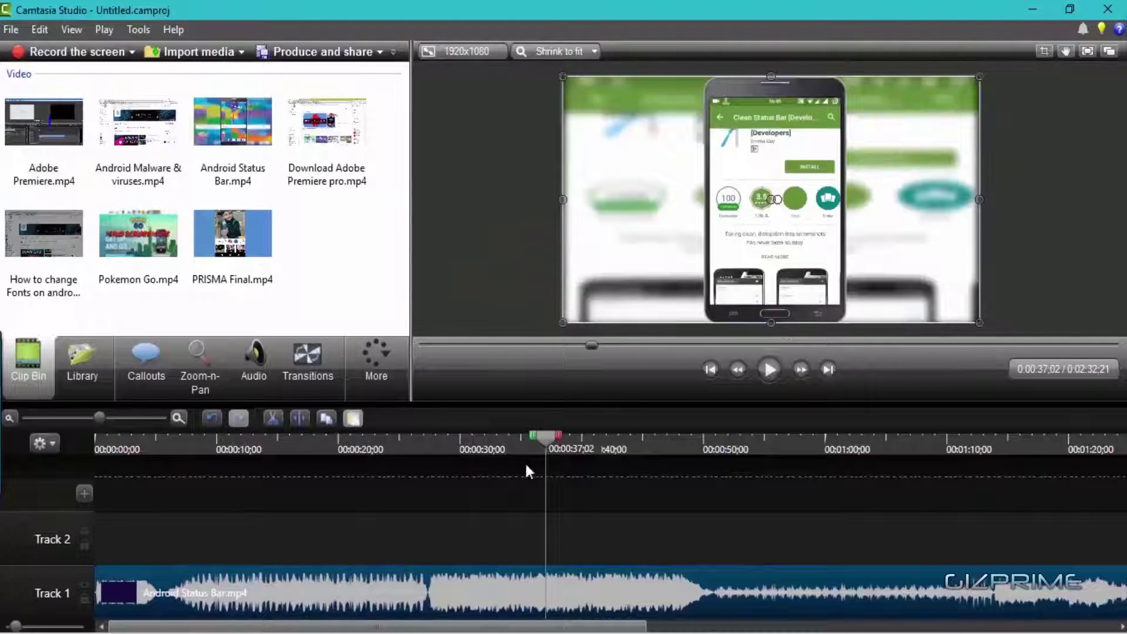
right_click(394, 585)
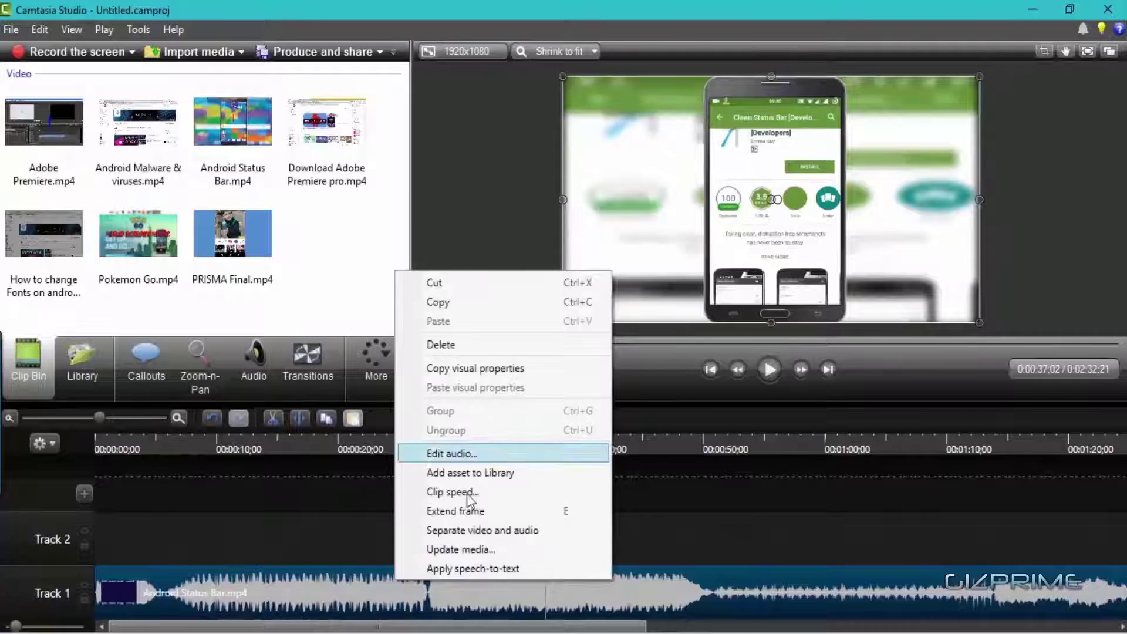
click(296, 501)
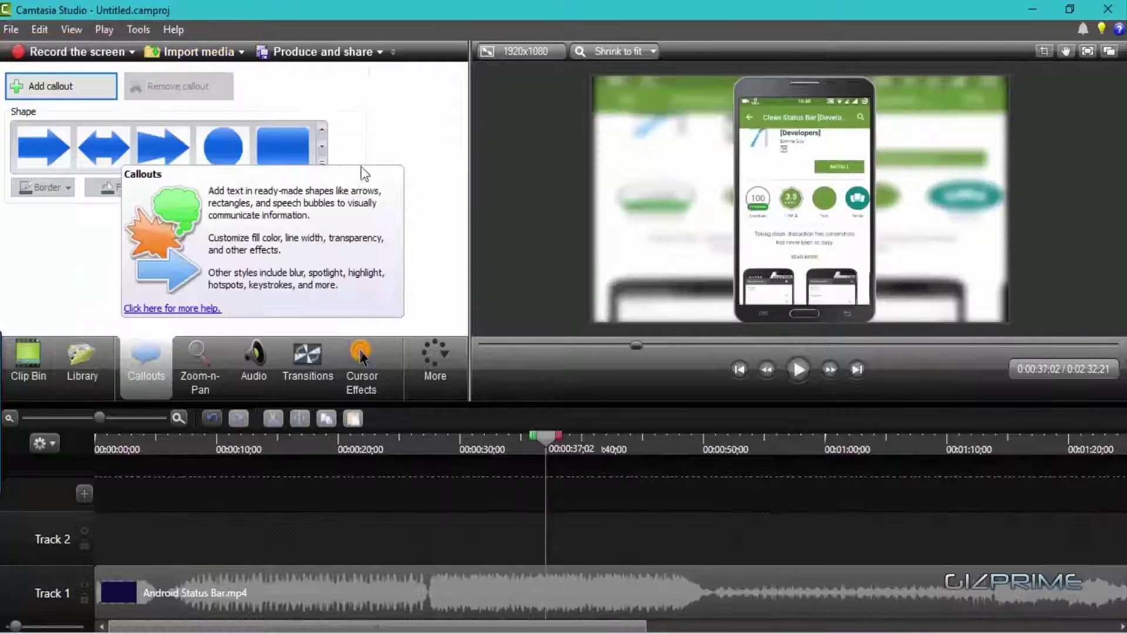
- Add a Sketch Motion rectangle callout at the 0:40 mark
click(322, 164)
click(100, 382)
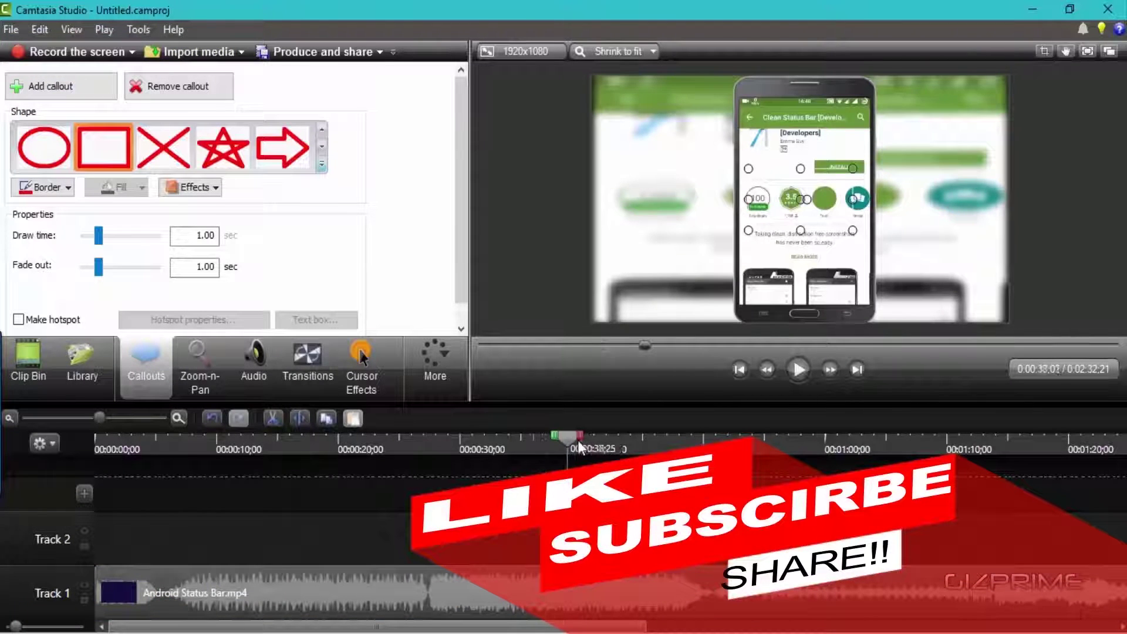
drag(579, 446, 594, 446)
- Stretch the callout over the phone's app details and make it a yellow highlight
drag(798, 159, 799, 138)
drag(749, 203, 686, 185)
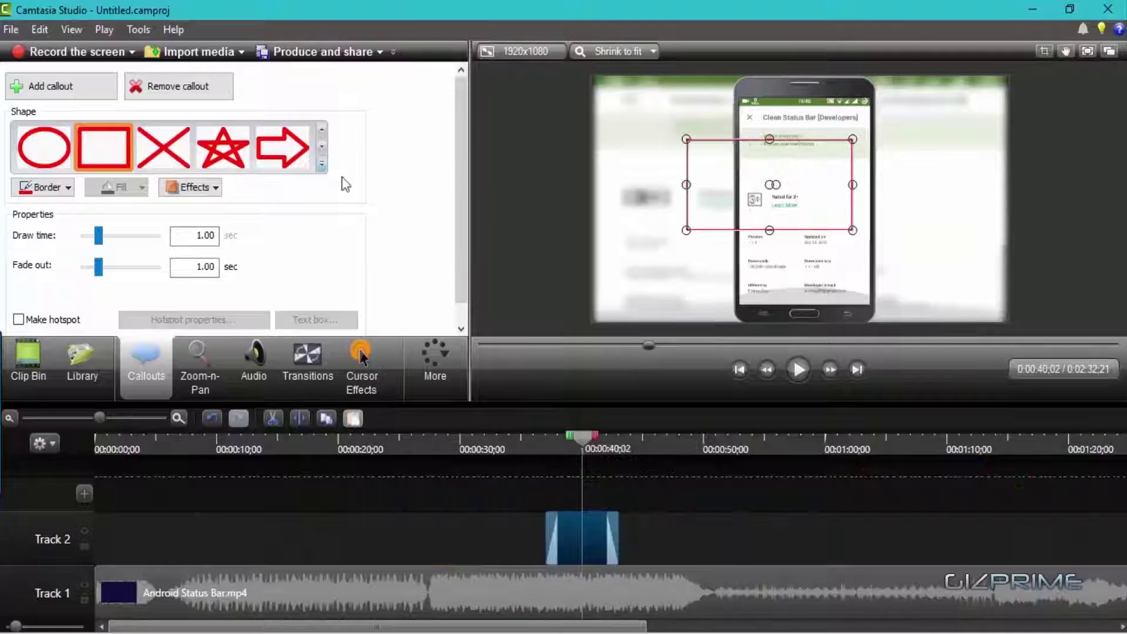
click(322, 164)
click(282, 499)
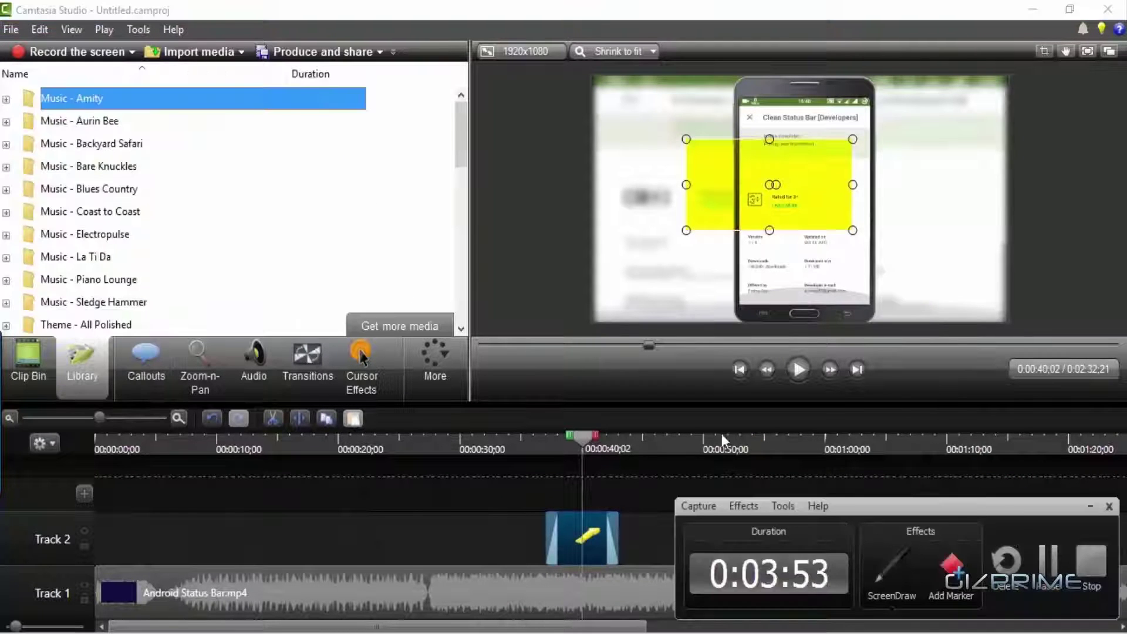
click(307, 361)
mouse_move(450, 115)
mouse_down()
mouse_move(459, 257)
mouse_move(578, 275)
mouse_move(633, 269)
mouse_up()
scroll(459, 257, up, 5)
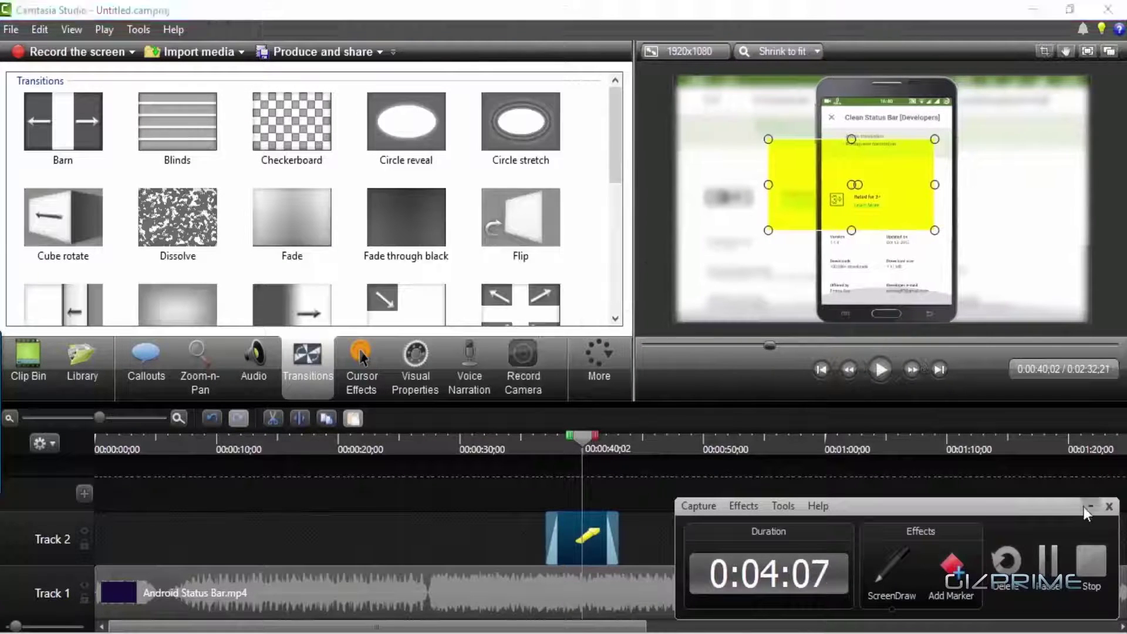
- Open the clip's Visual Properties and try out Scale and Opacity, restoring full opacity
click(362, 370)
click(519, 378)
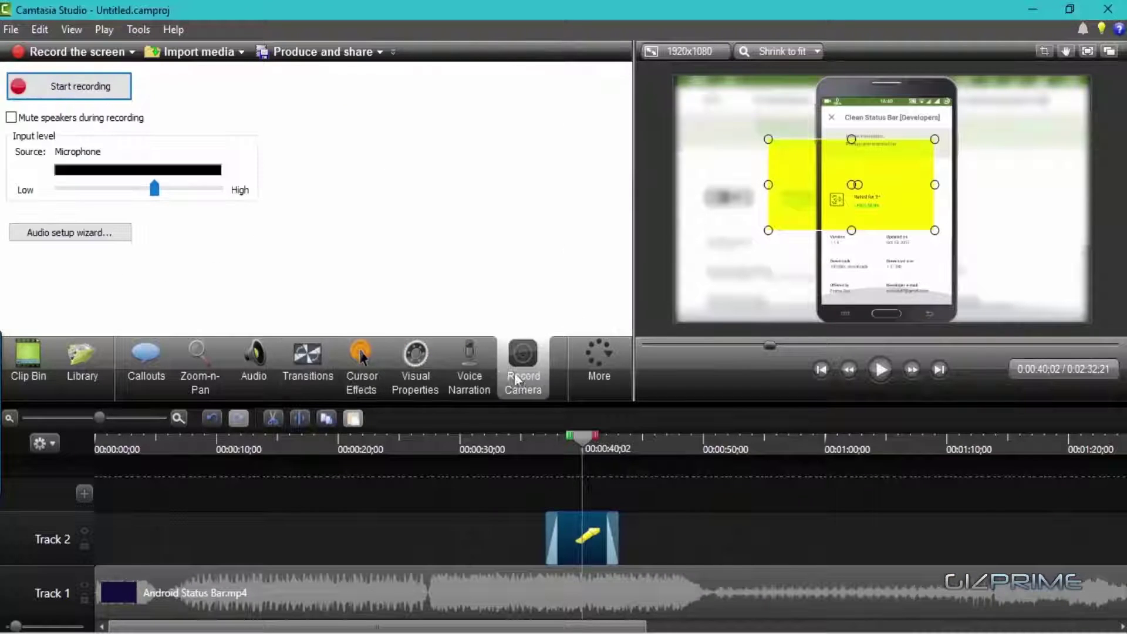
click(401, 375)
drag(249, 165, 170, 166)
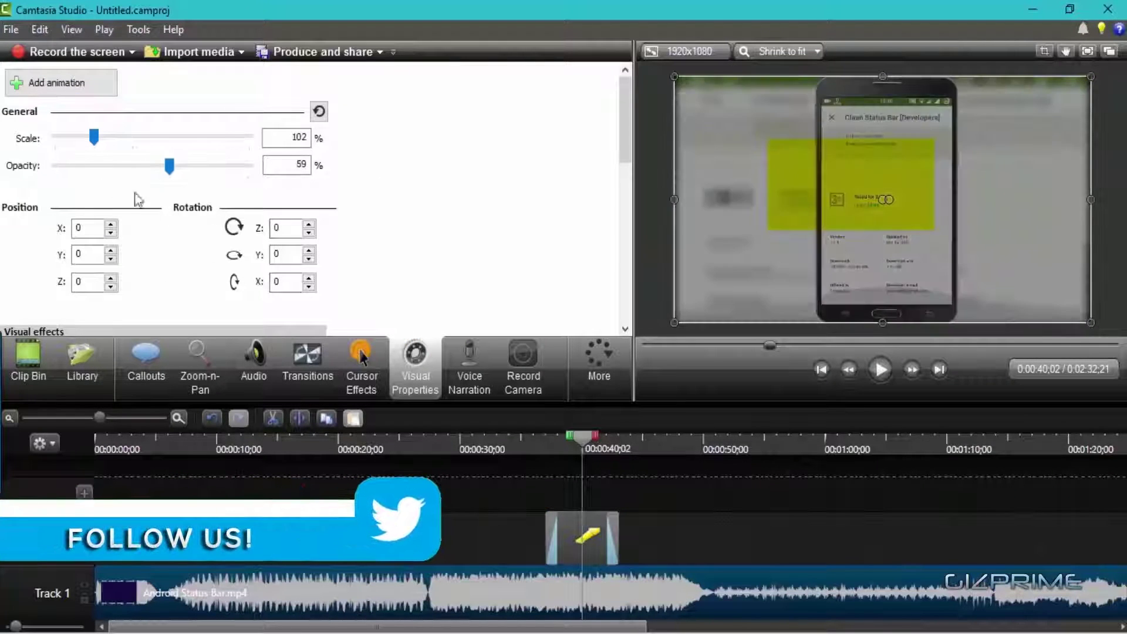
drag(93, 137, 88, 139)
drag(169, 166, 249, 166)
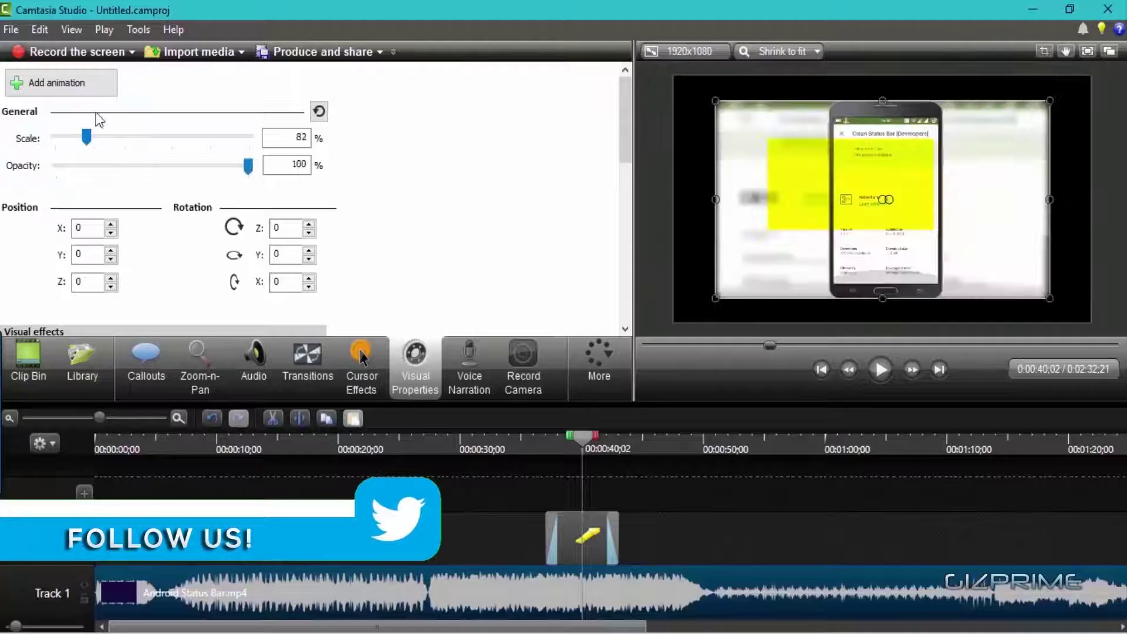
mouse_move(86, 137)
mouse_down()
mouse_move(140, 138)
mouse_move(96, 140)
mouse_up()
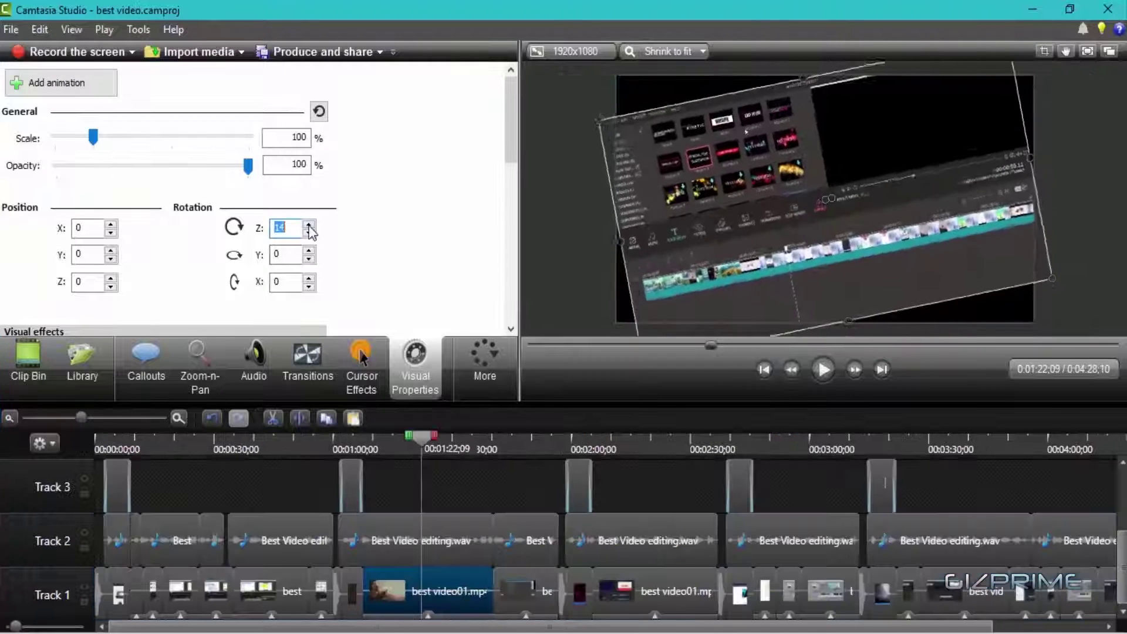
- Level Z rotation to 0 and enter Y rotation 35° and X rotation 50°
click(309, 232)
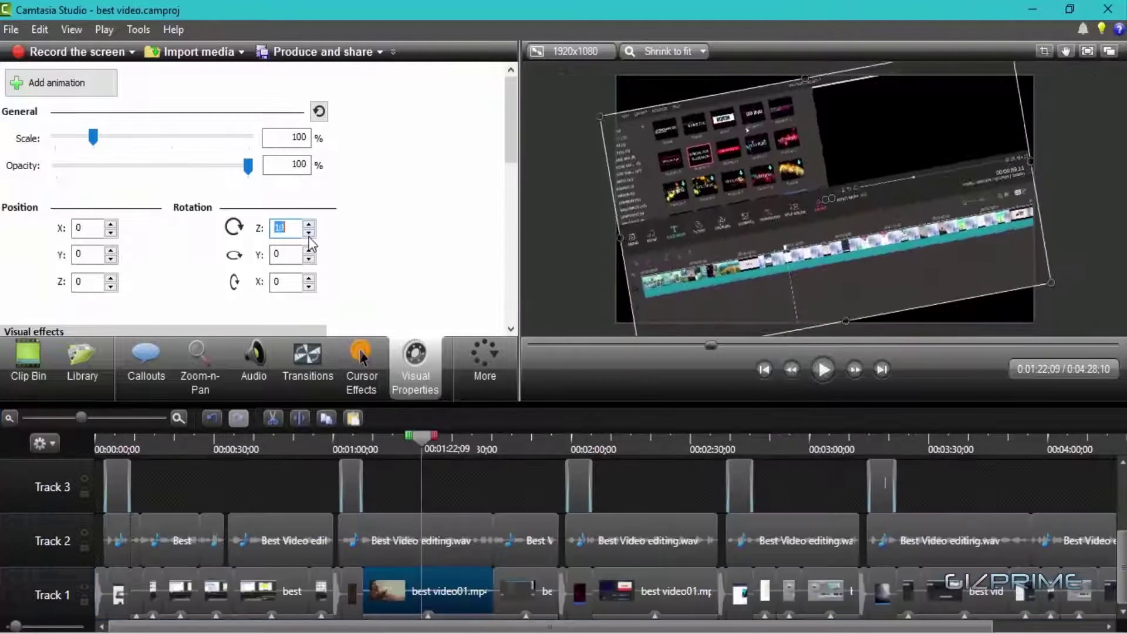
click(308, 225)
text(0)
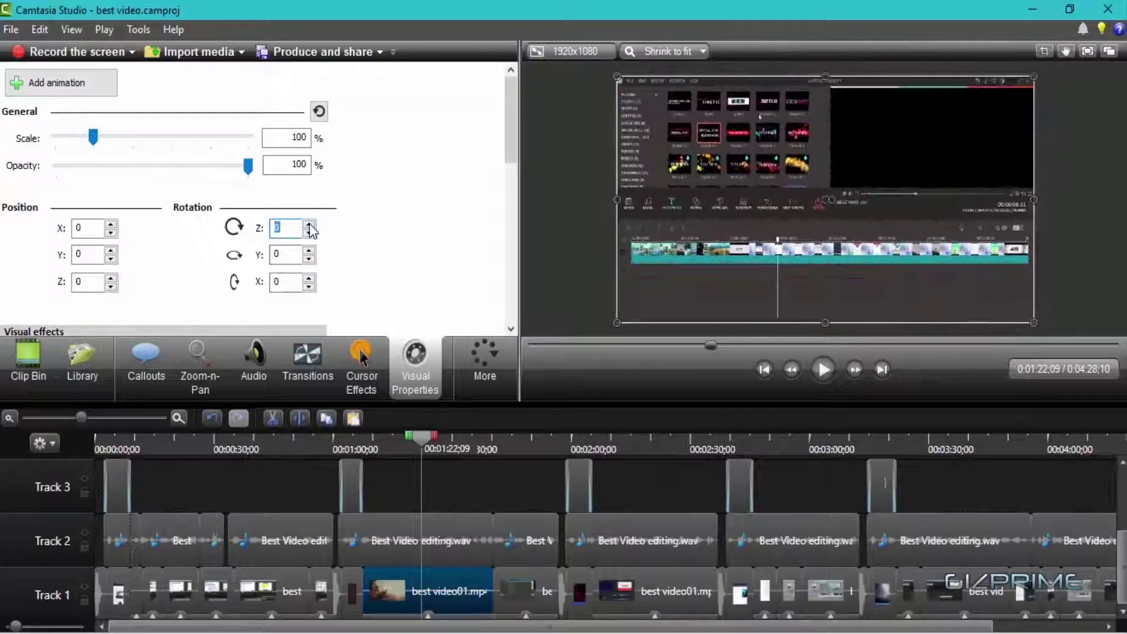
text(3)
click(308, 250)
text(35)
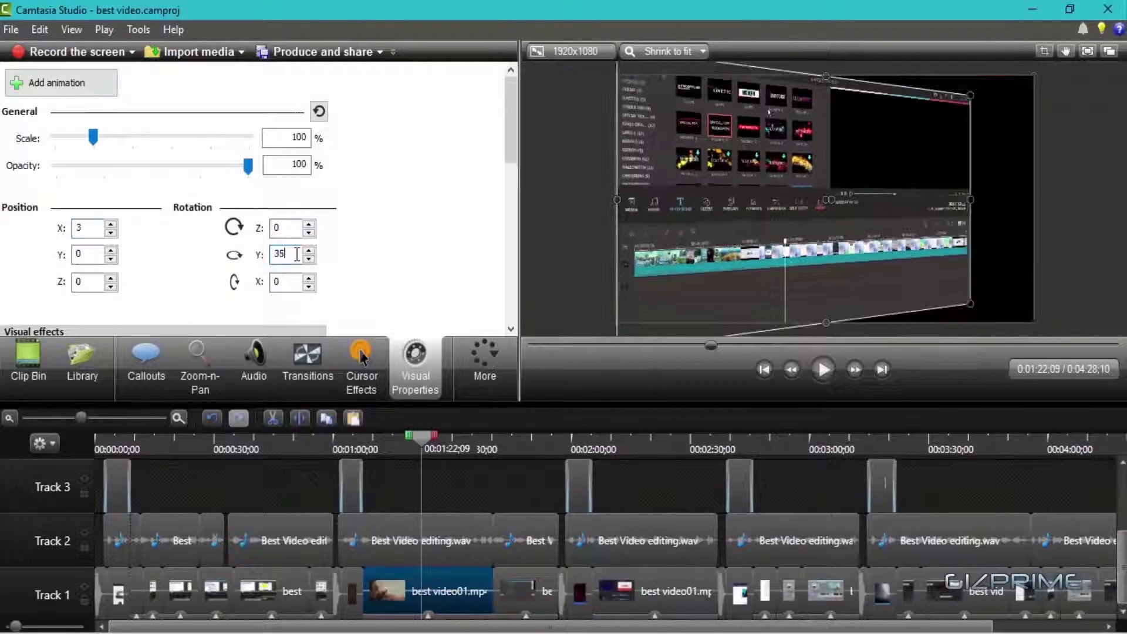
double_click(297, 254)
key(BackSpace)
text(50)
click(293, 255)
text(35)
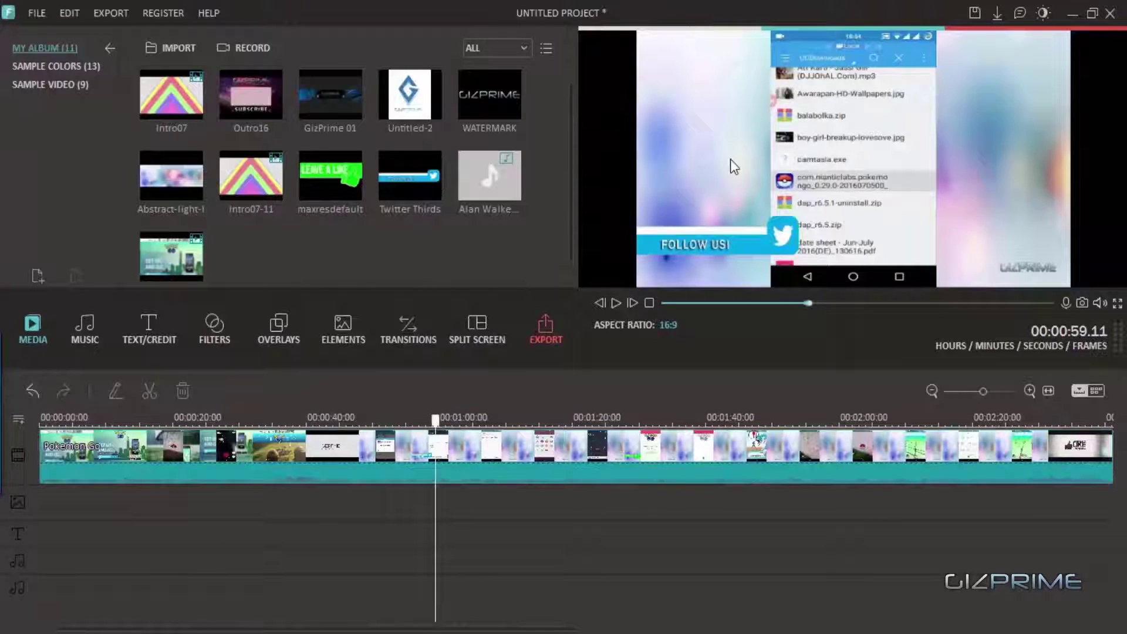
- Browse transitions and preview the Glitch and Modern 1 opener title templates
click(426, 335)
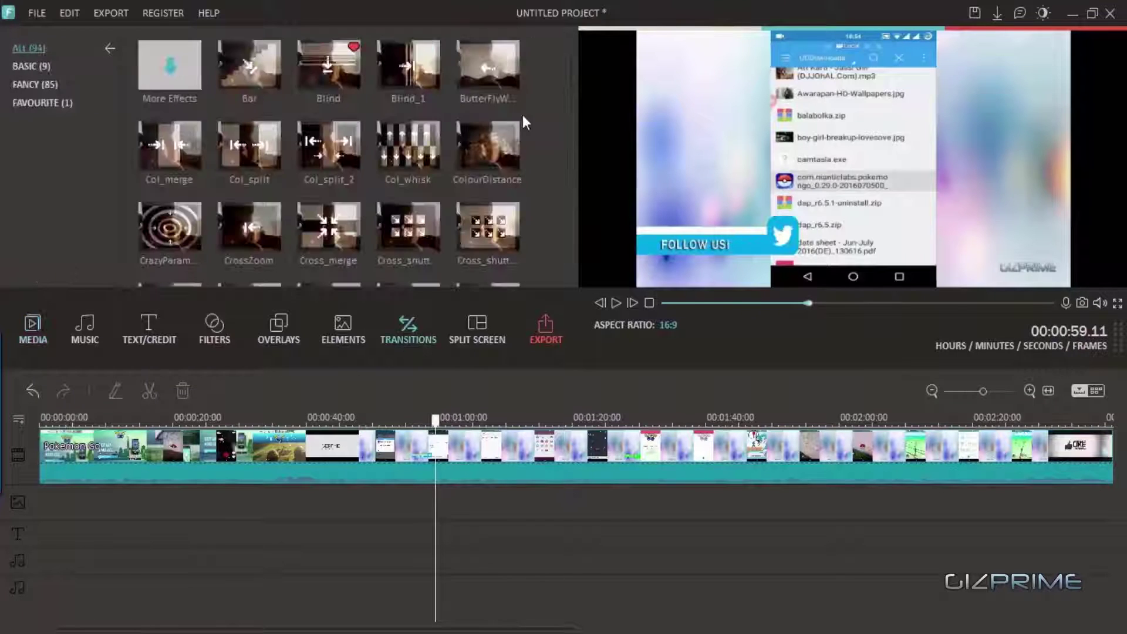
scroll(569, 88, down, 10)
scroll(569, 167, up, 10)
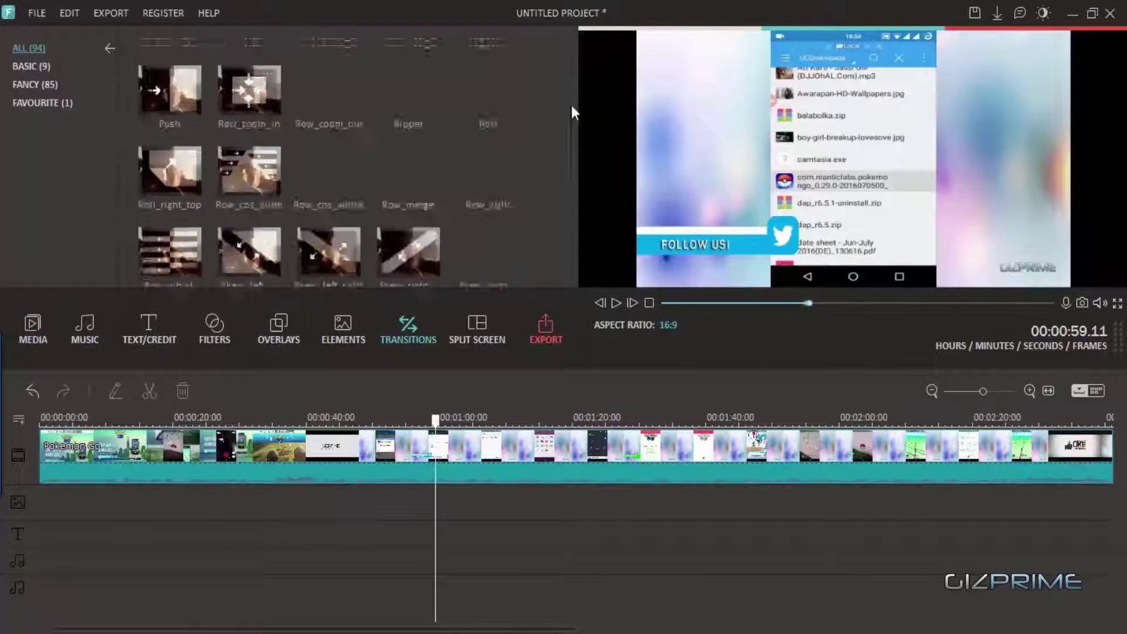
click(149, 330)
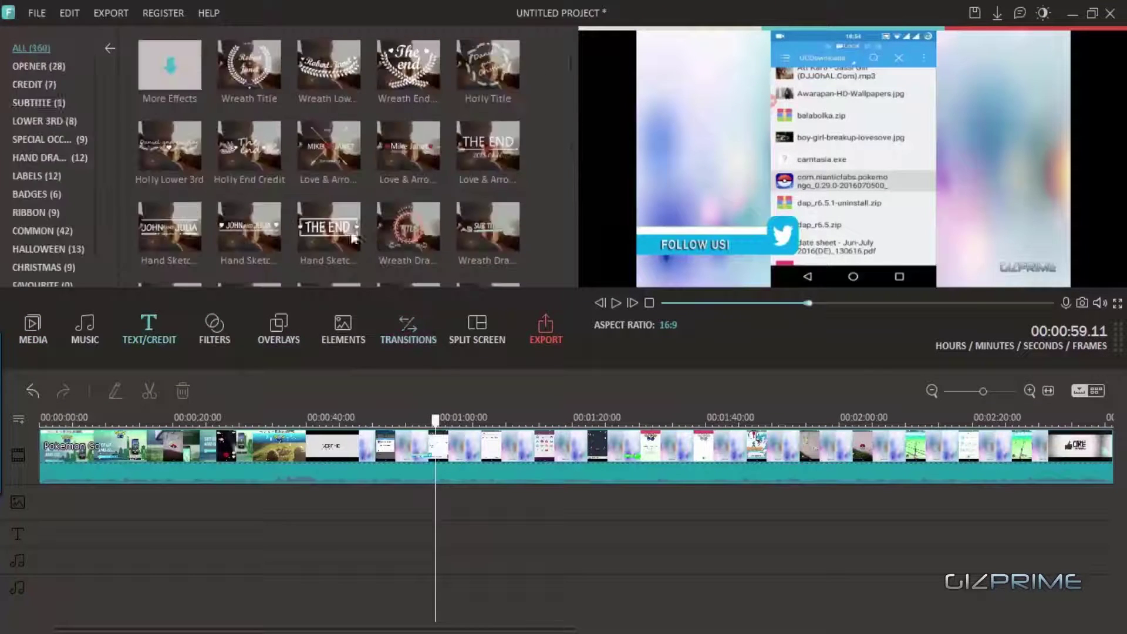
click(41, 69)
click(36, 67)
click(256, 142)
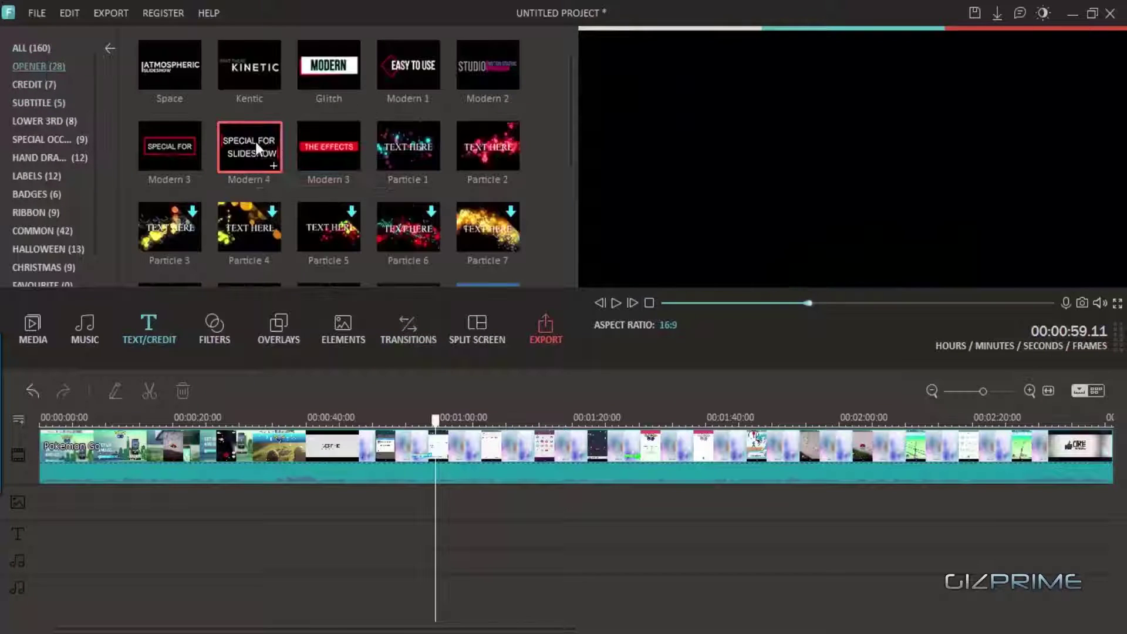
click(328, 84)
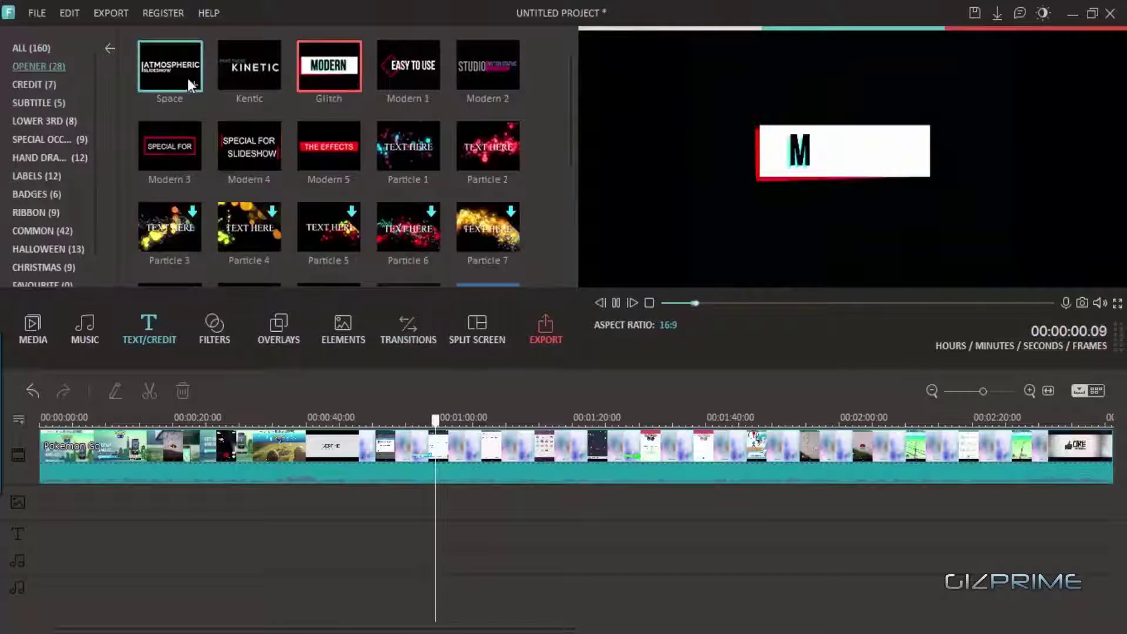
click(413, 70)
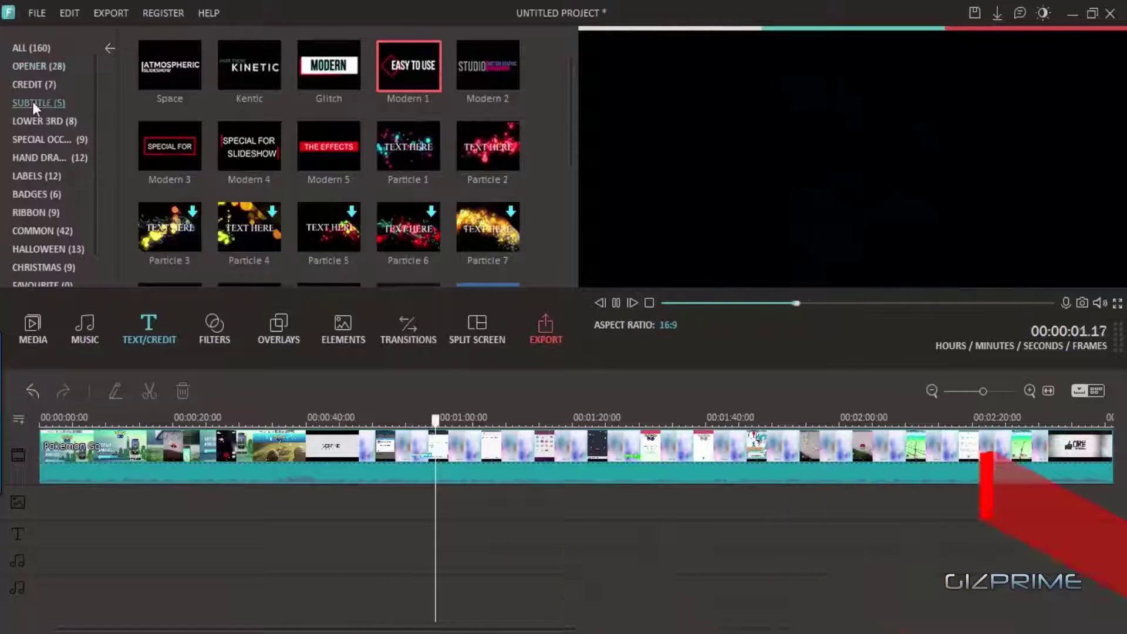
- Browse lower third, hand-drawn and Halloween title templates, previewing a Halloween title
click(35, 121)
click(36, 157)
click(49, 248)
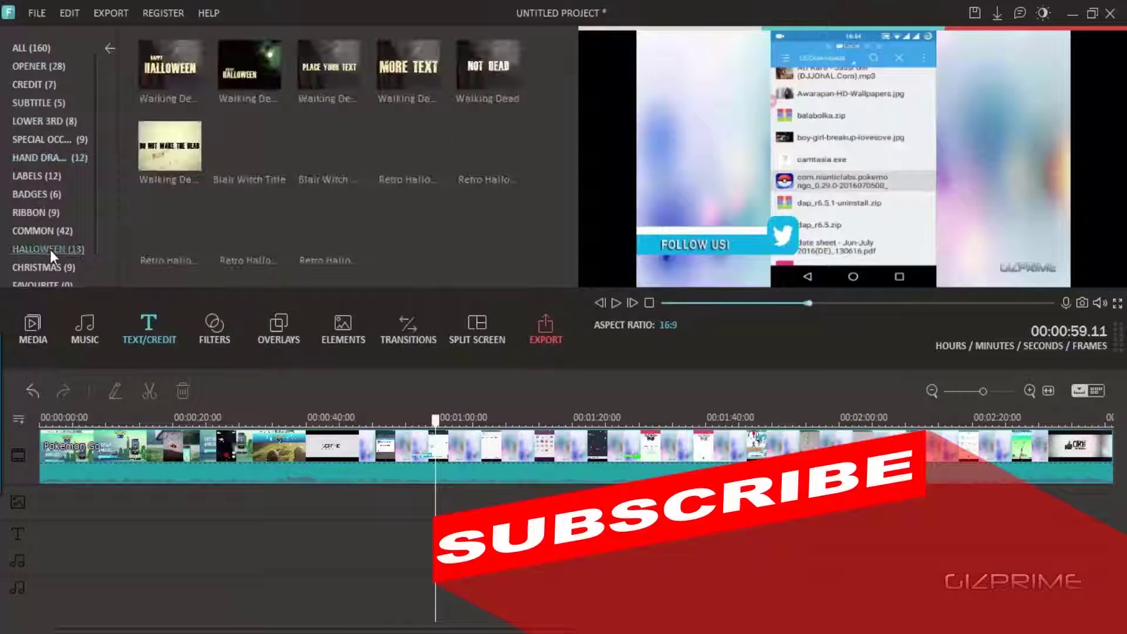
click(232, 221)
scroll(52, 277, down, 1)
- Preview the colorful light, Metropolis and PurpleLomo filters, then glance at overlays
click(212, 328)
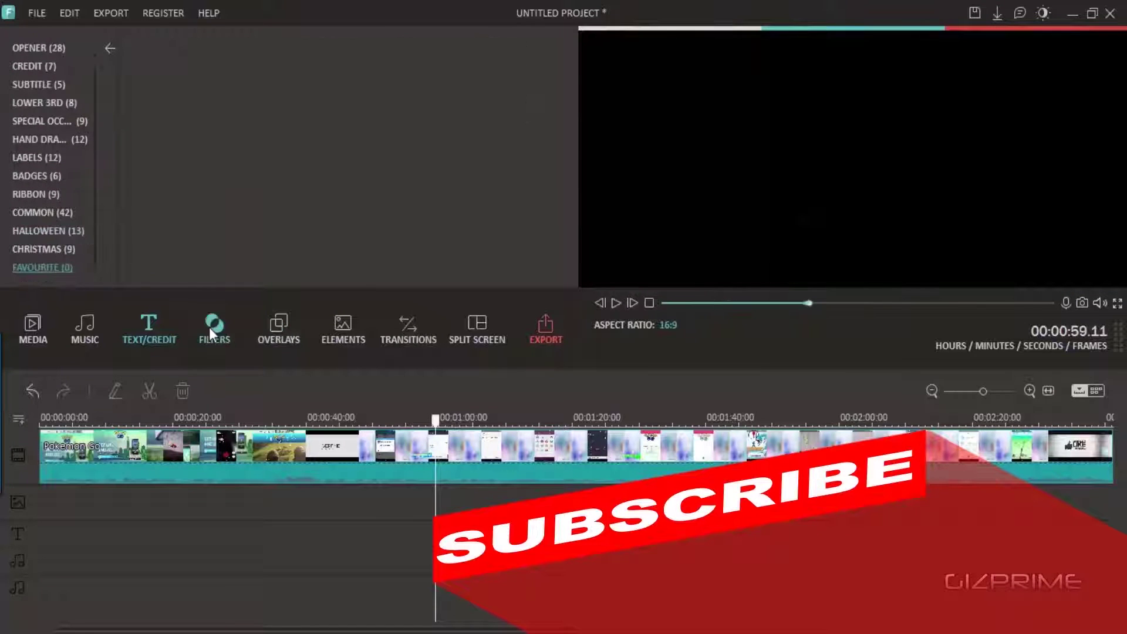
click(330, 69)
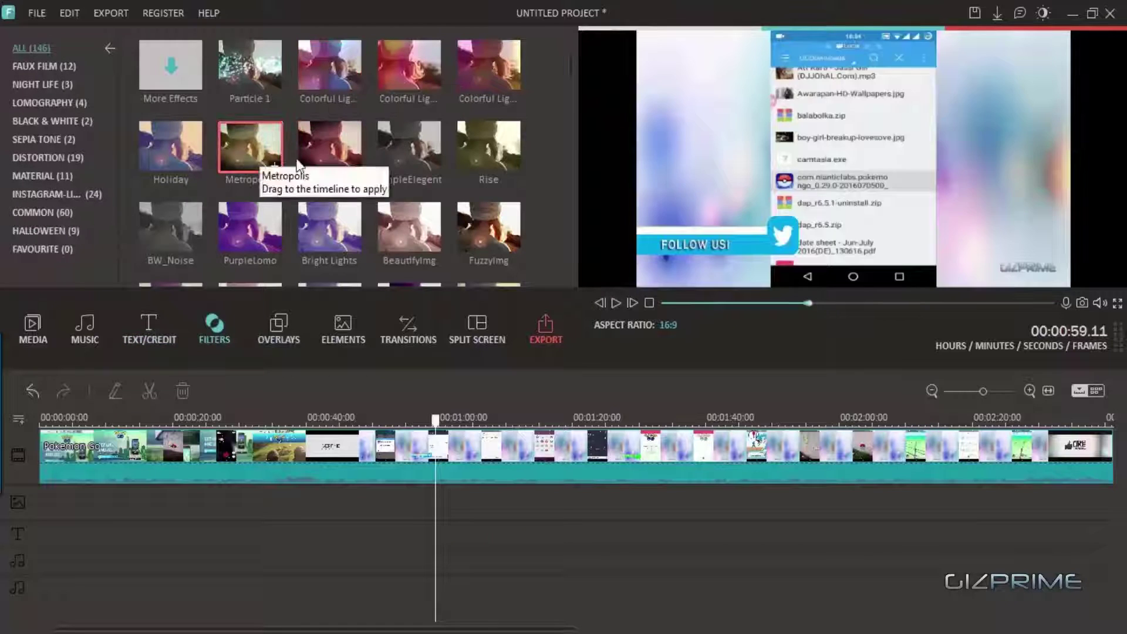
click(230, 164)
click(238, 224)
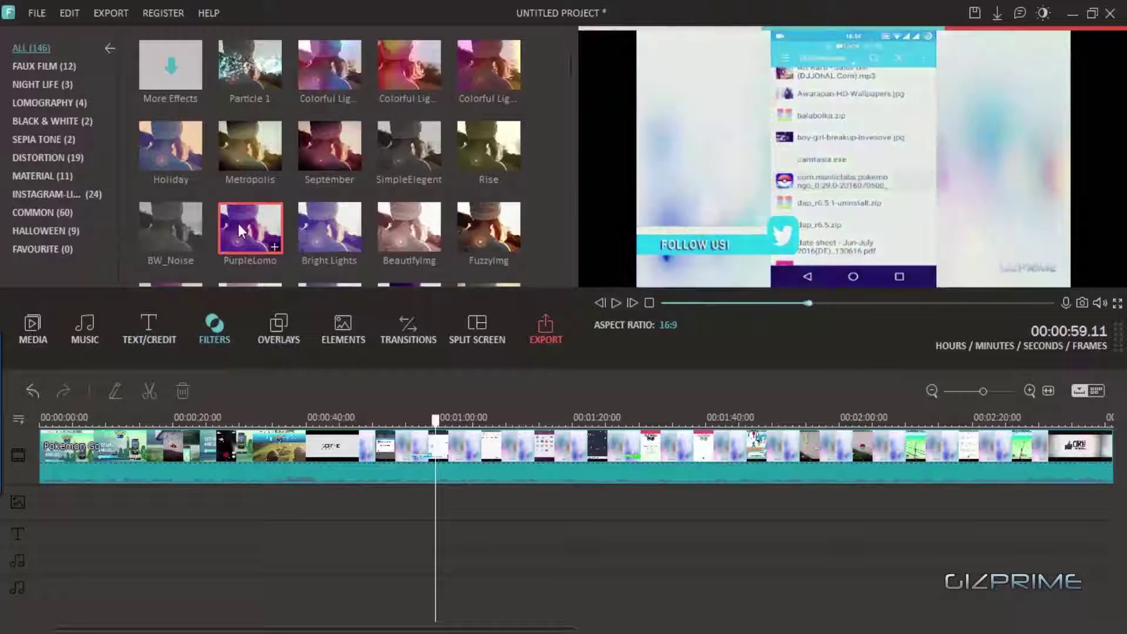
click(342, 332)
click(402, 333)
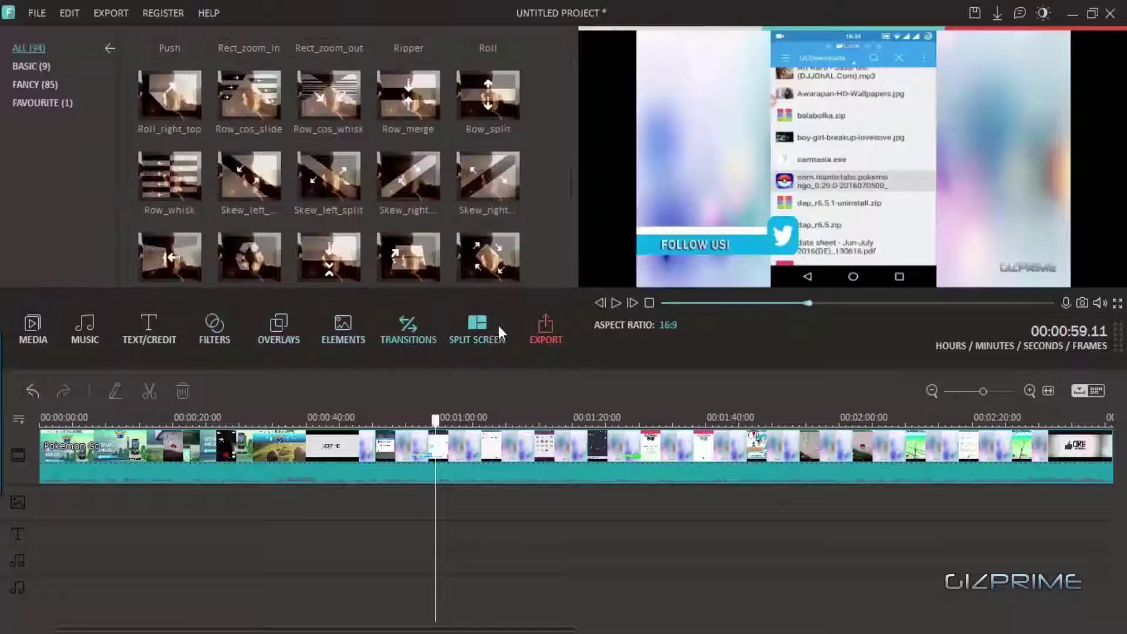
- Open the Export output window and peek at its encoding settings
click(540, 331)
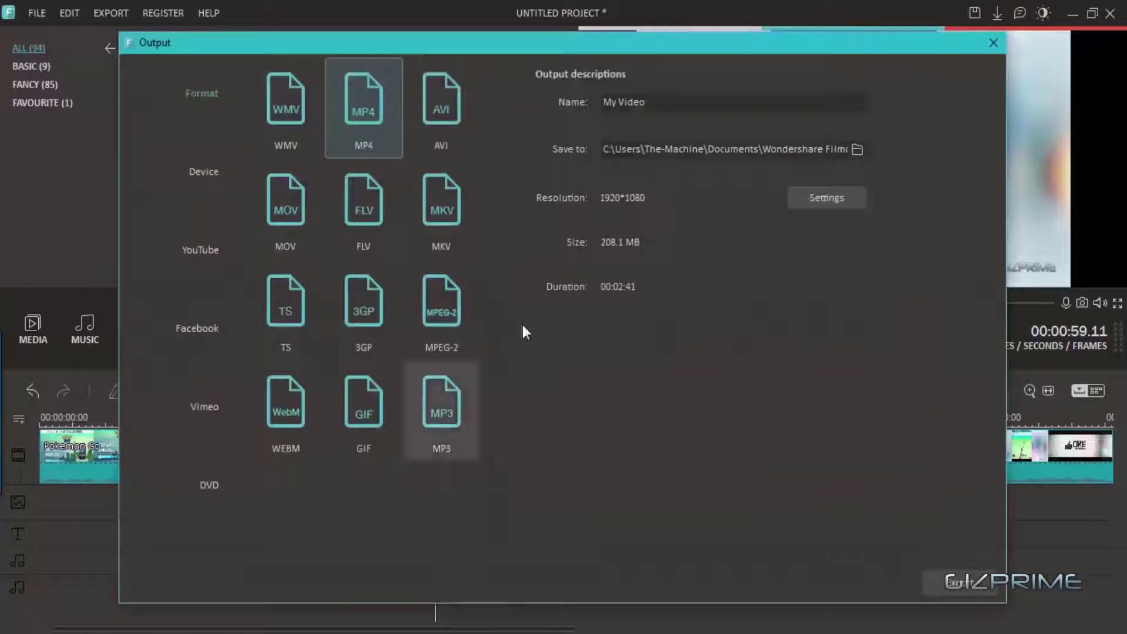
click(833, 201)
key(Escape)
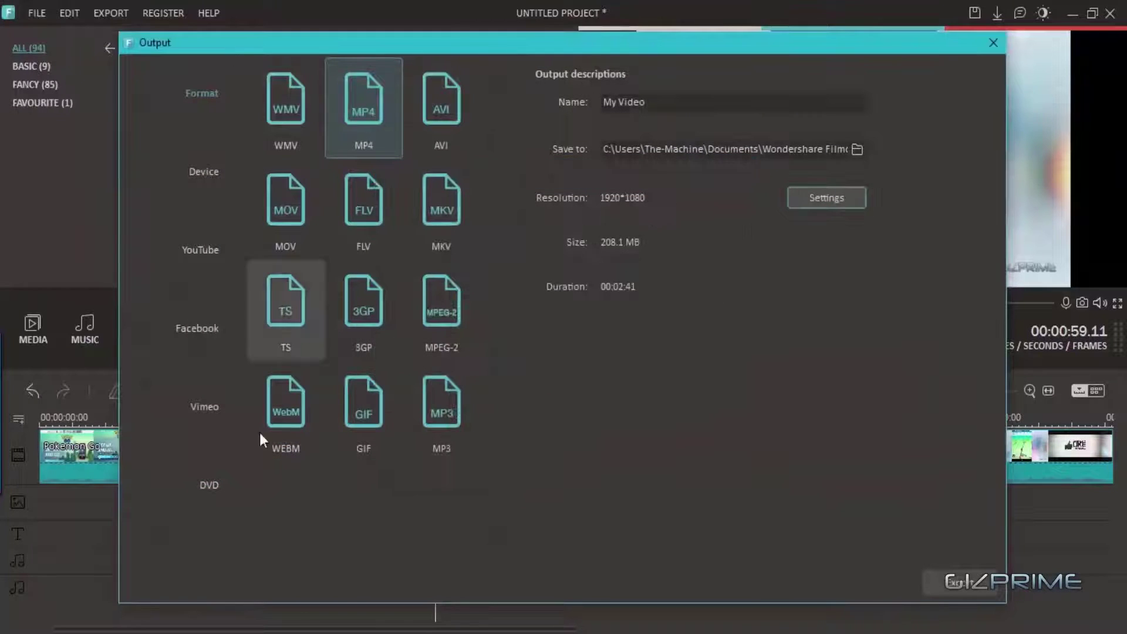
click(835, 201)
click(742, 168)
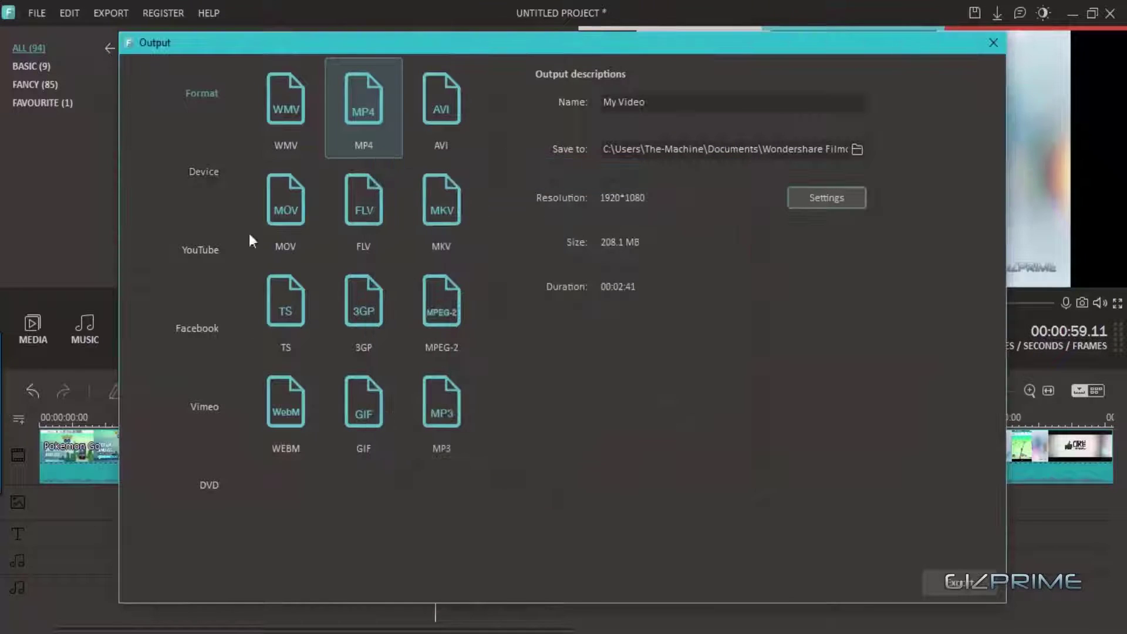
- Keep export quality at Best and resolution 1920×1080, then close the Output window
click(834, 199)
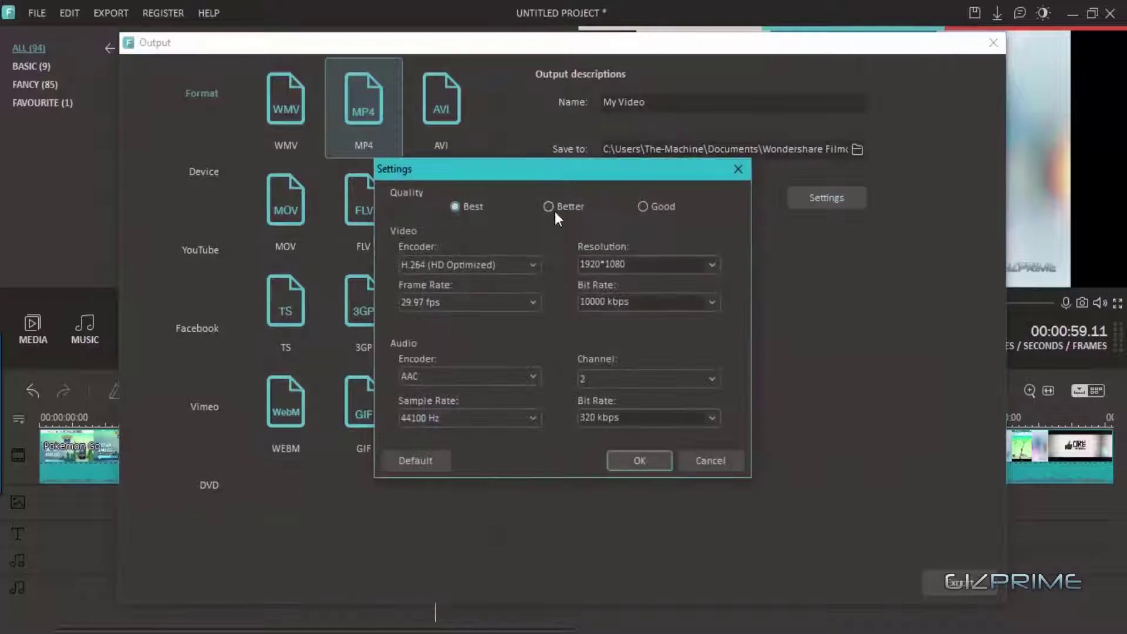
click(647, 209)
click(454, 206)
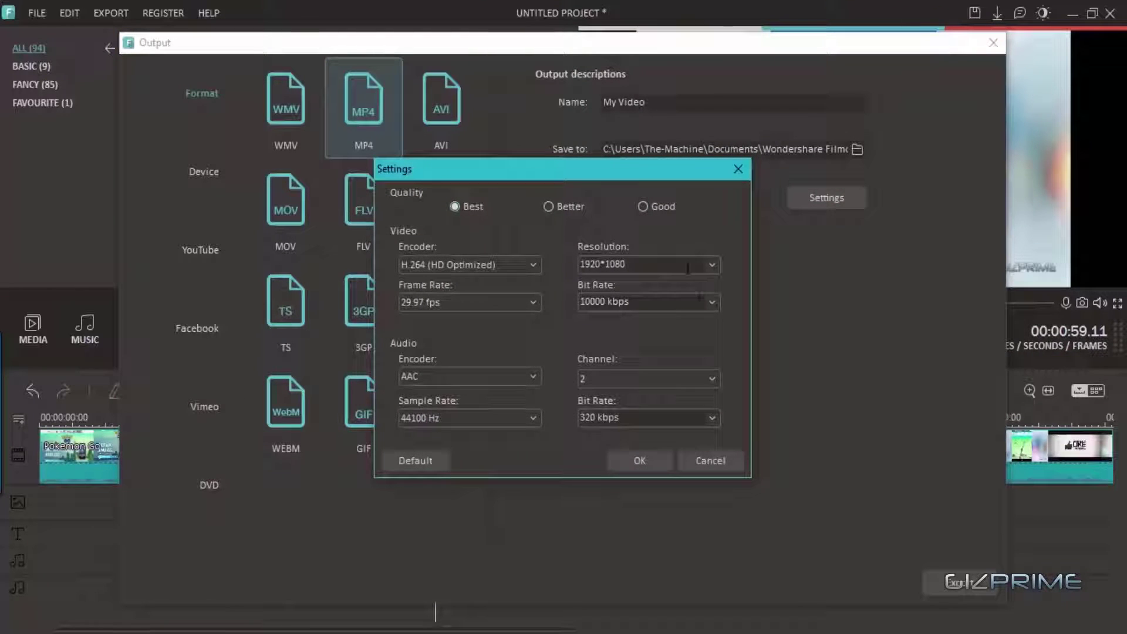
click(711, 264)
key(Escape)
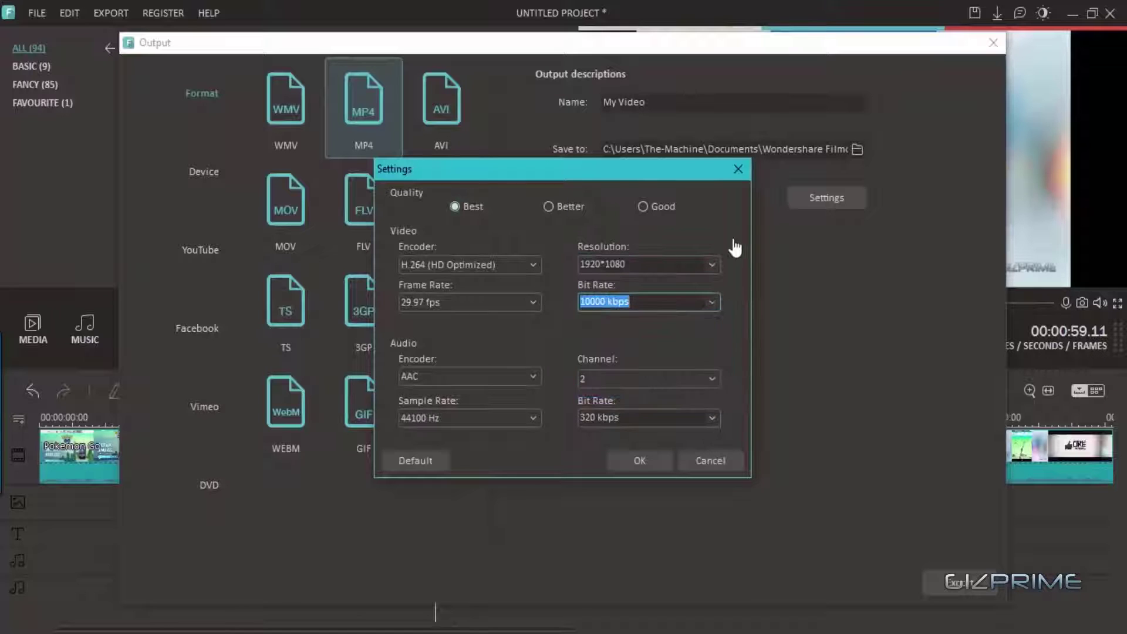
click(738, 168)
click(993, 42)
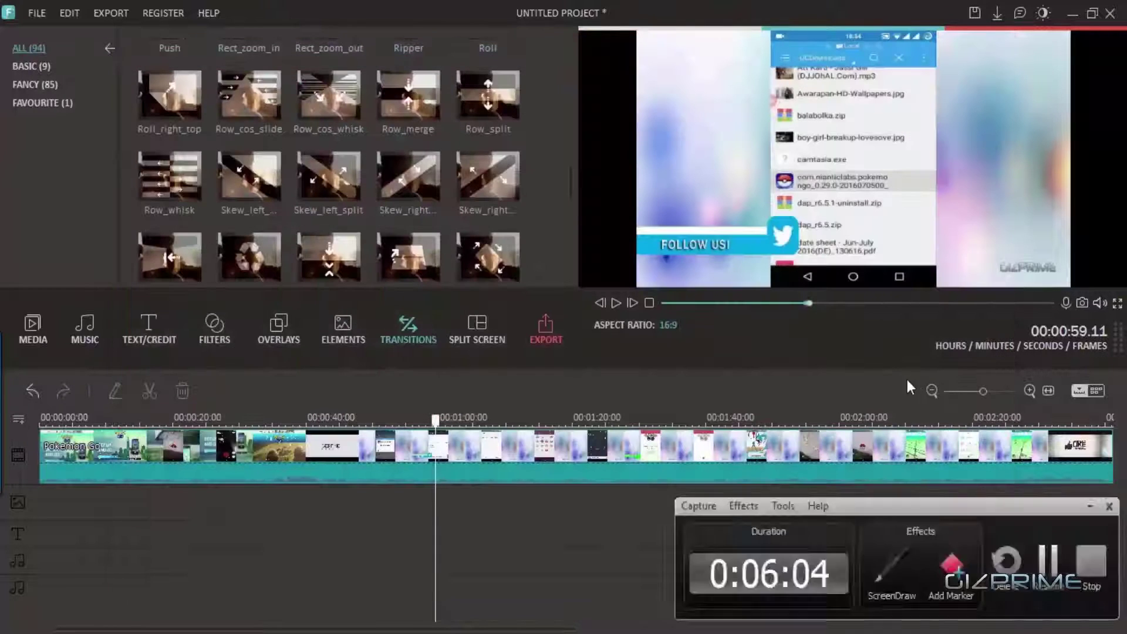
- Browse the music and media libraries, then preview the Rect_zoom_out transition
click(84, 328)
click(33, 328)
click(407, 328)
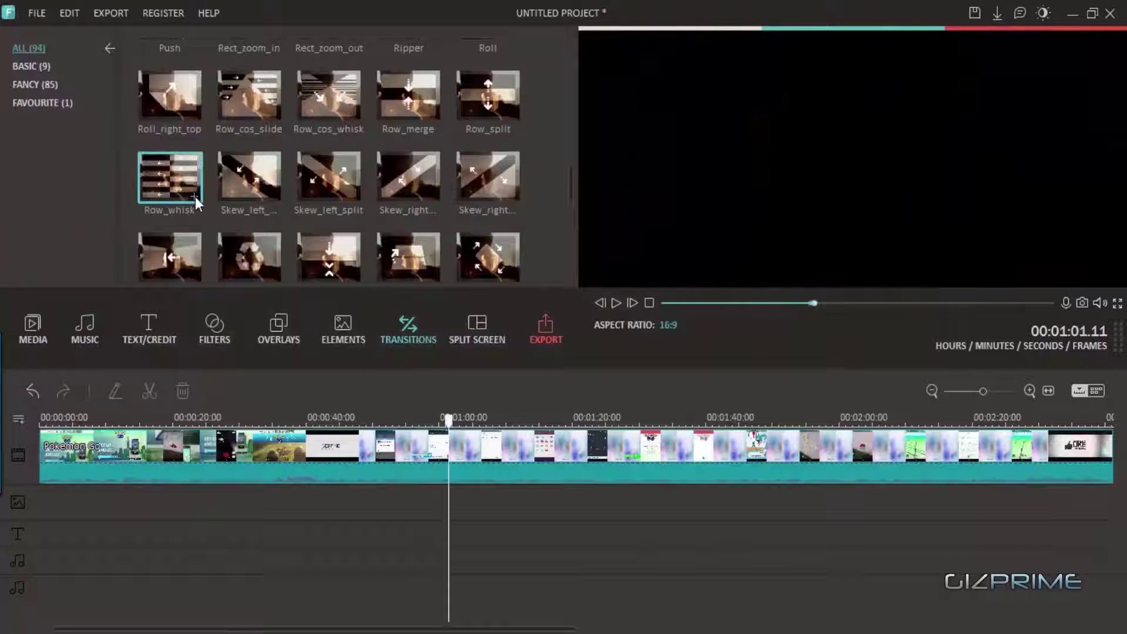
click(328, 95)
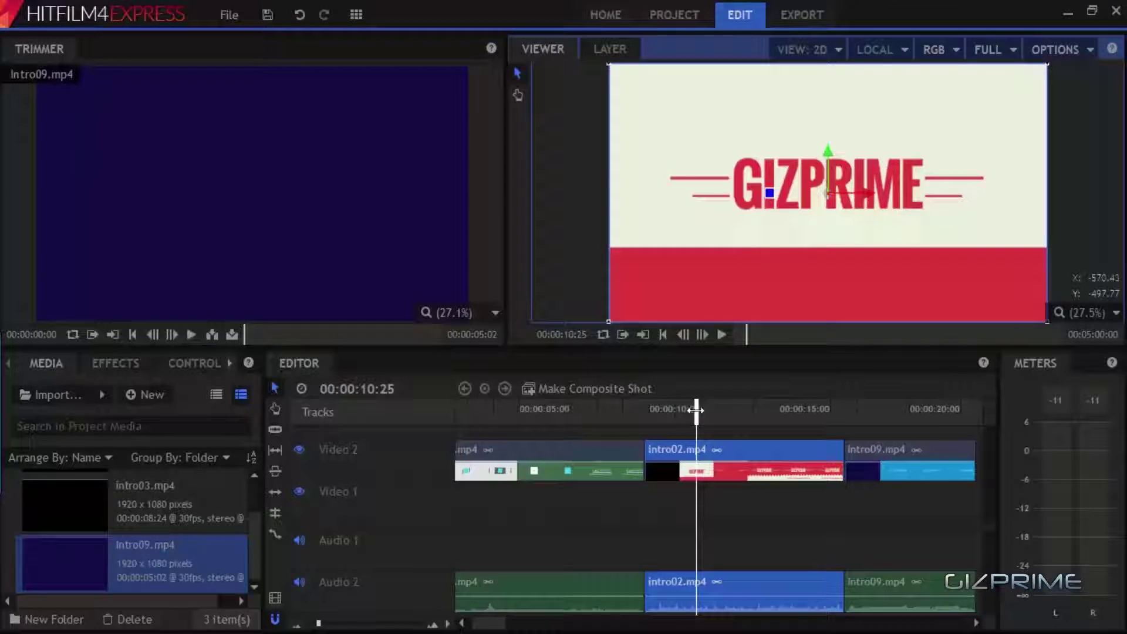
- Scrub intro02 back to about 10 seconds and apply Angle Blur from Blurs
mouse_move(695, 408)
mouse_down()
mouse_move(671, 410)
mouse_move(891, 464)
mouse_move(860, 459)
mouse_up()
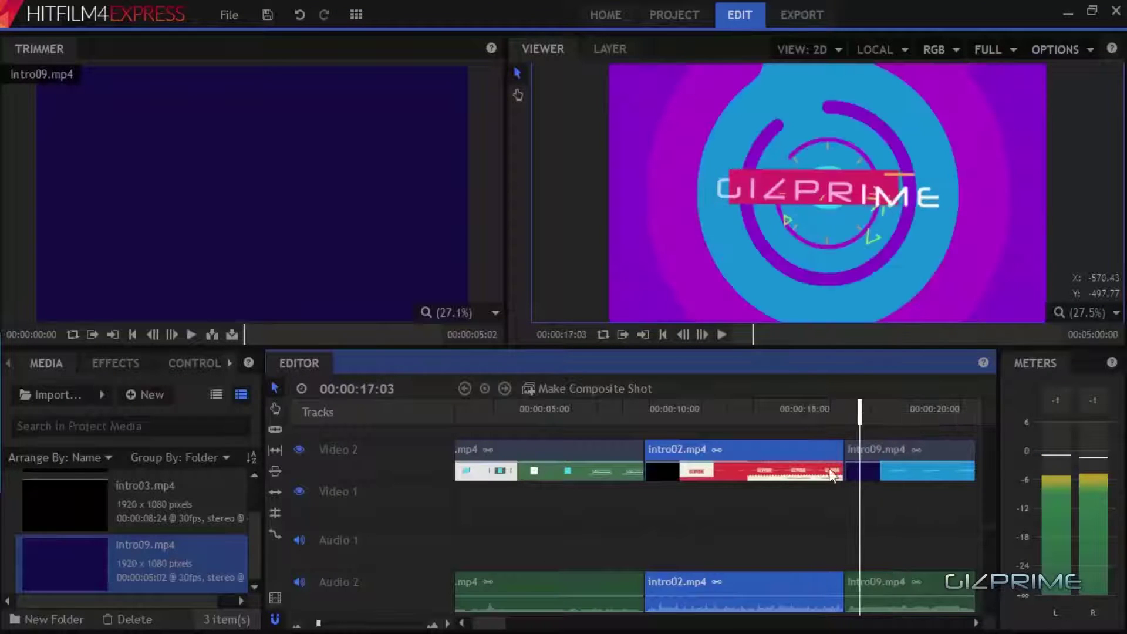
right_click(803, 458)
click(1041, 412)
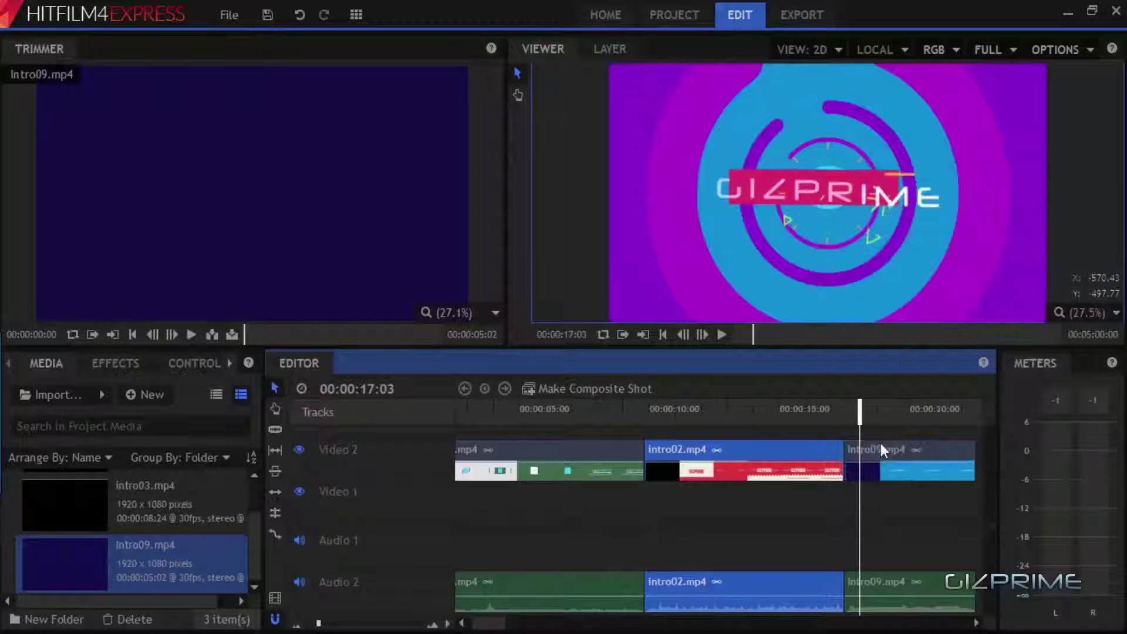
drag(859, 433, 700, 441)
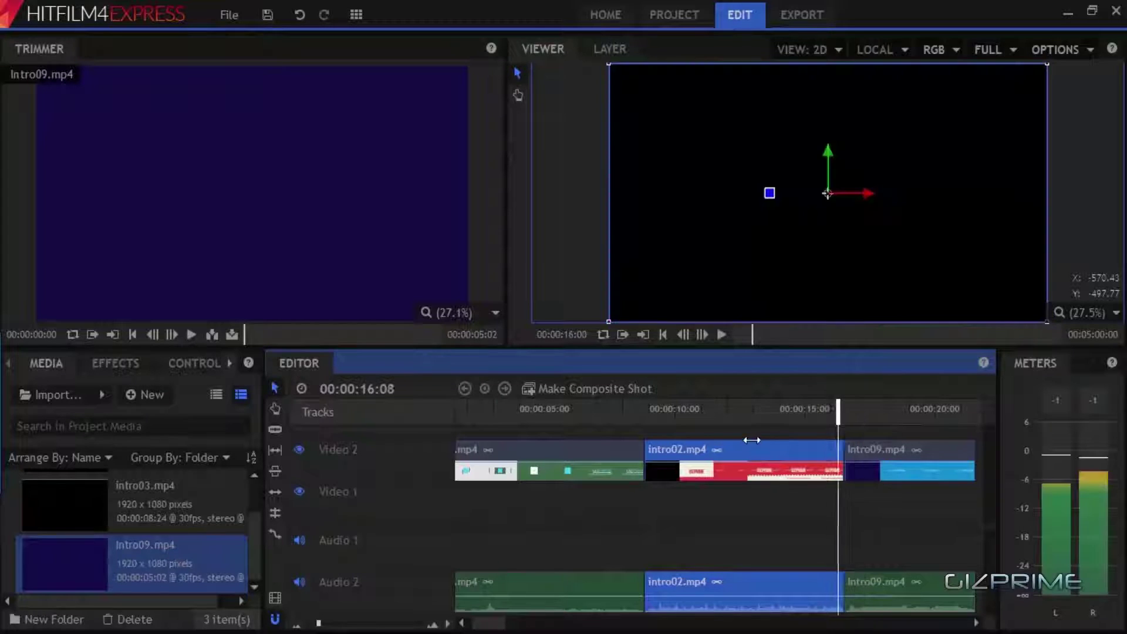
right_click(716, 451)
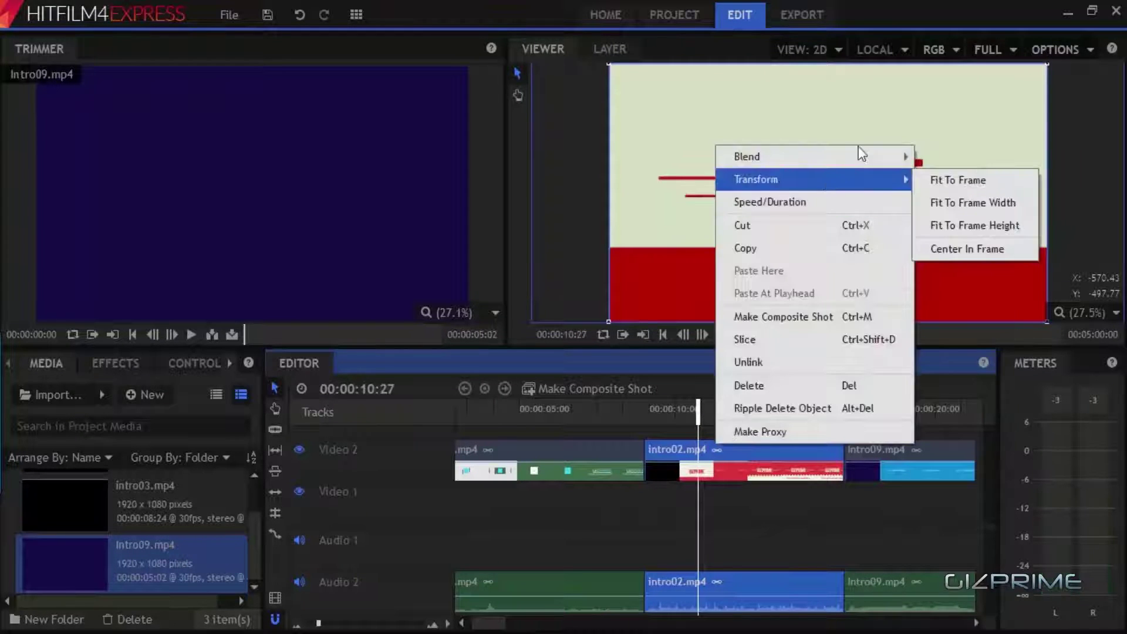
click(115, 362)
double_click(41, 467)
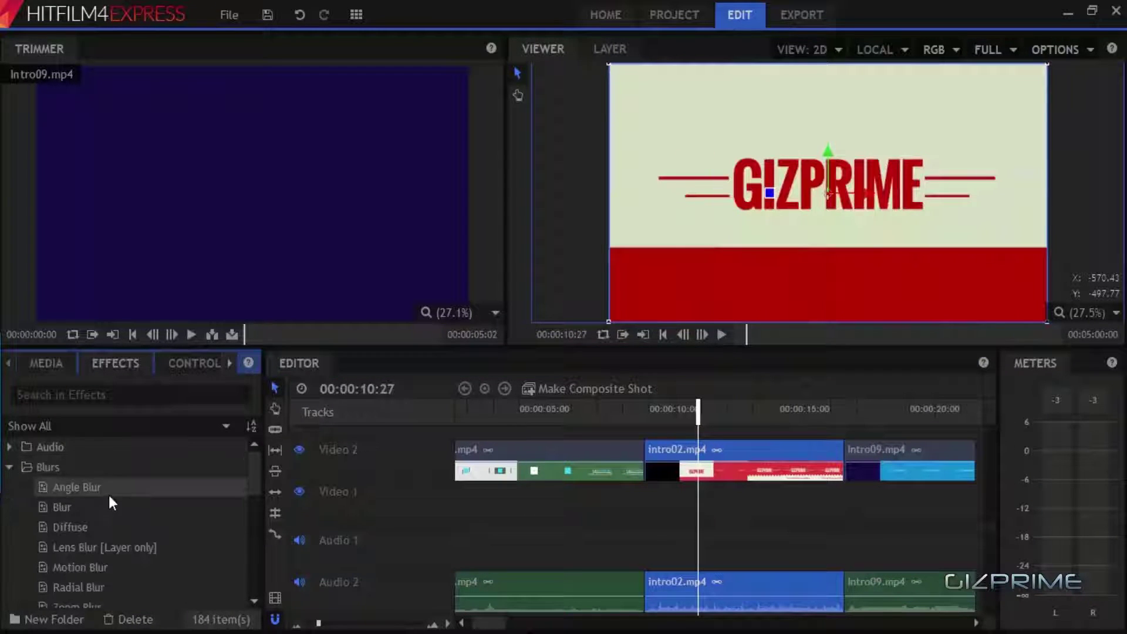
drag(700, 466, 700, 467)
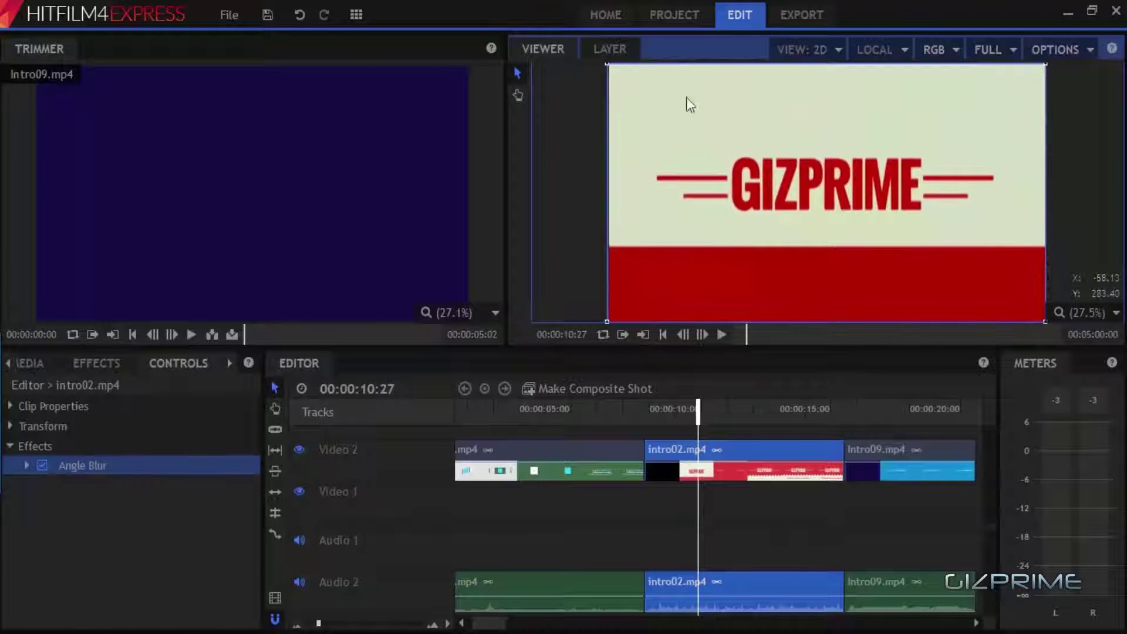
- Visit the workspace list and project settings, answering the save-settings prompt
click(356, 14)
click(689, 20)
click(734, 26)
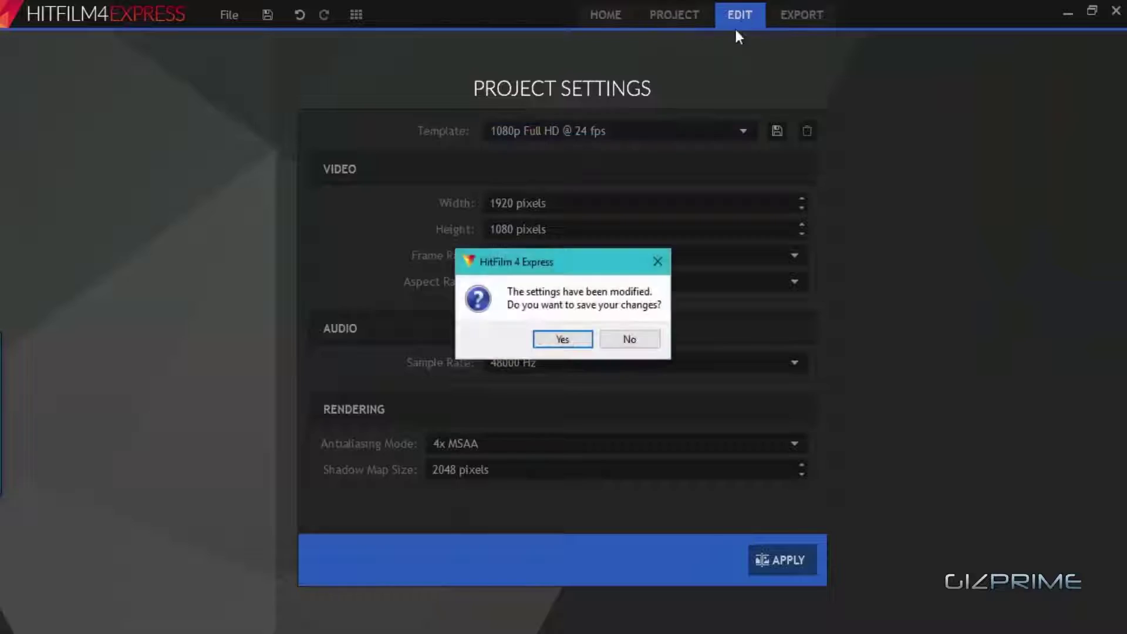
click(631, 342)
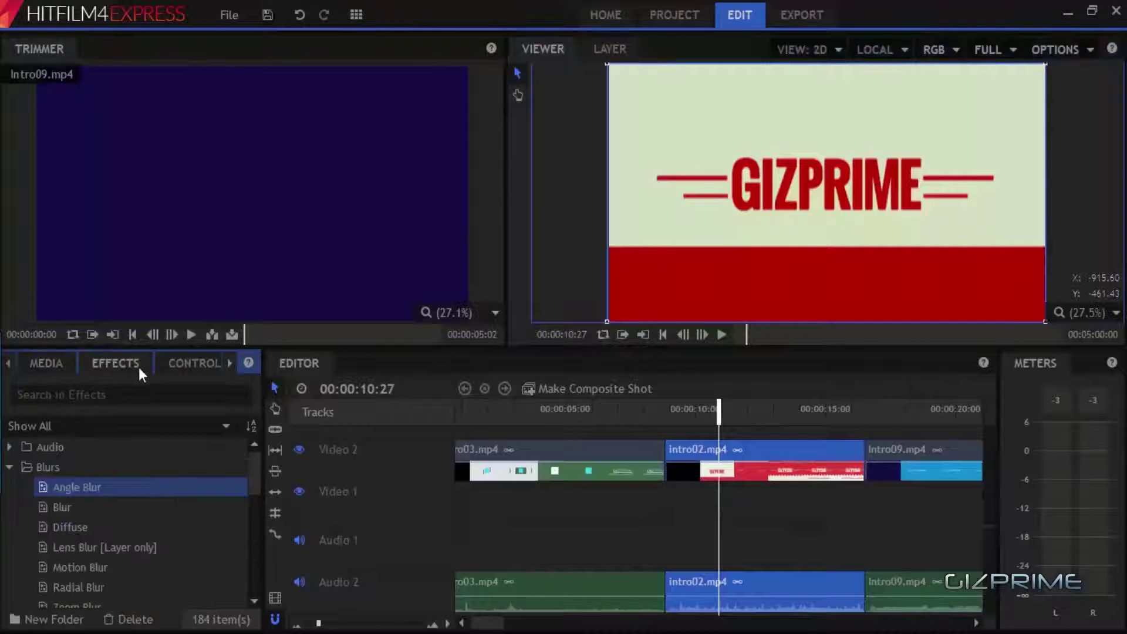
click(209, 336)
- Slide the intro02 clips later on the timeline and close the project
click(718, 429)
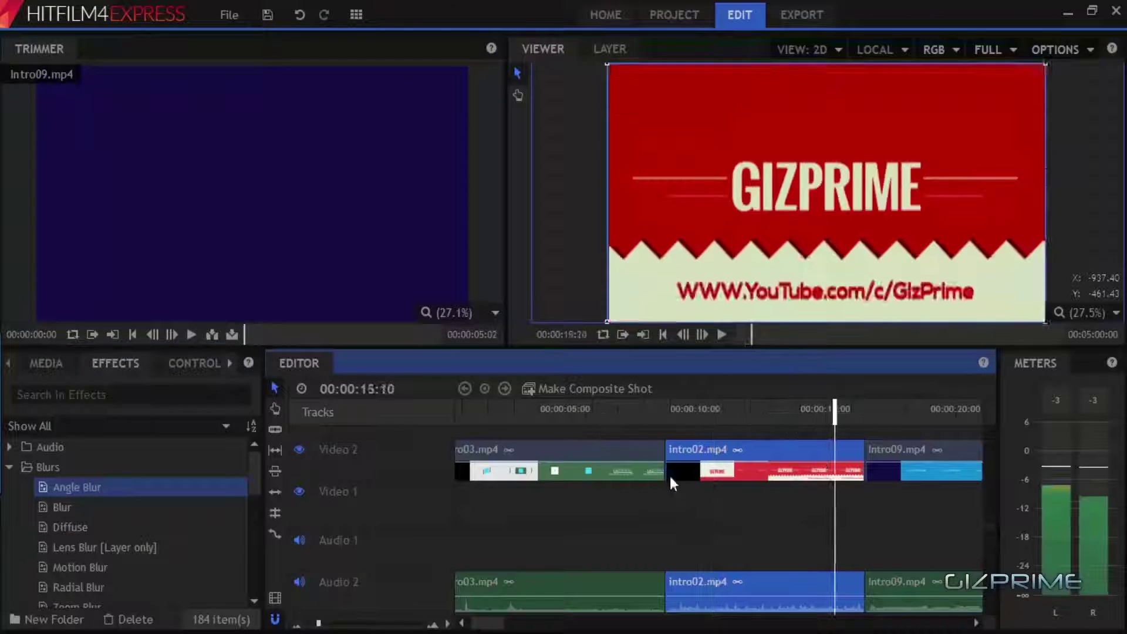
mouse_move(669, 476)
mouse_down()
mouse_move(767, 466)
mouse_move(826, 476)
mouse_up()
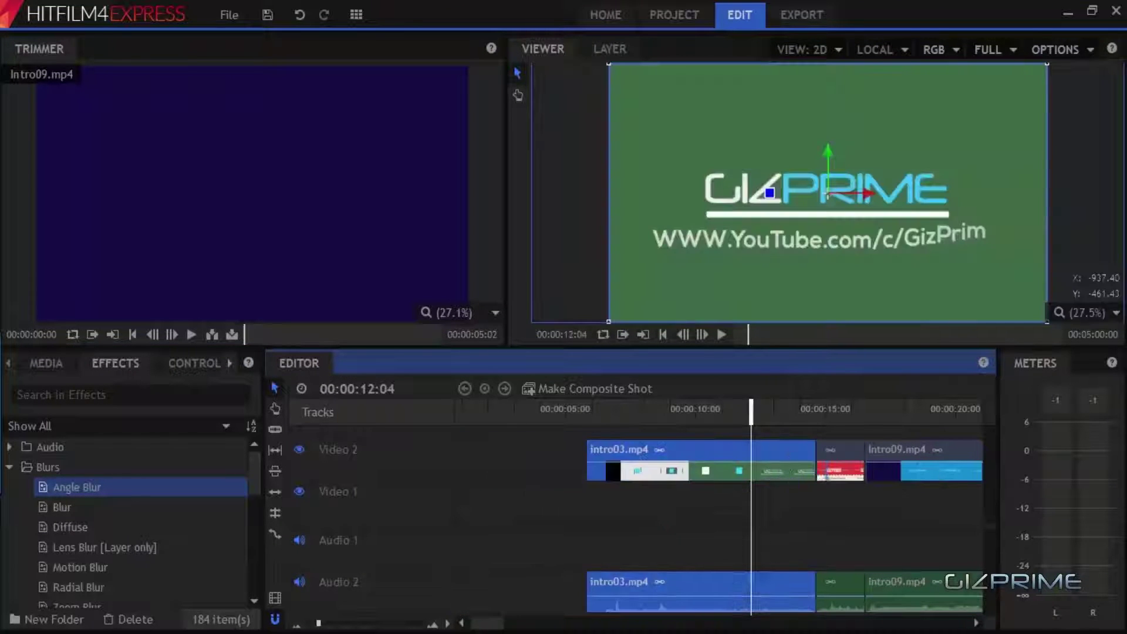
click(79, 587)
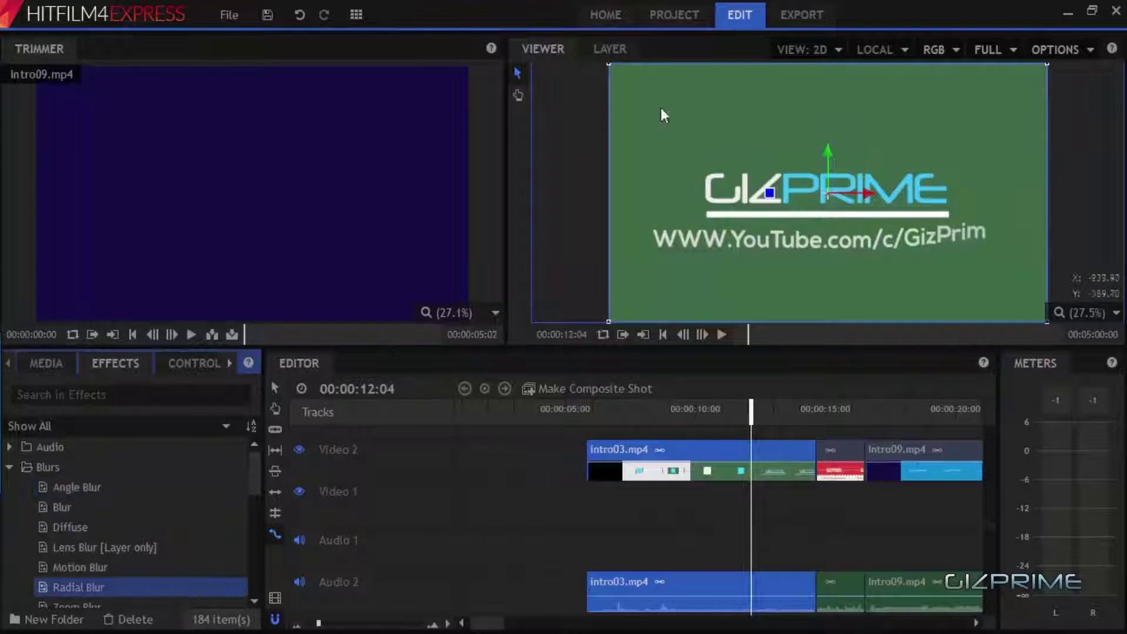
click(660, 113)
click(1112, 18)
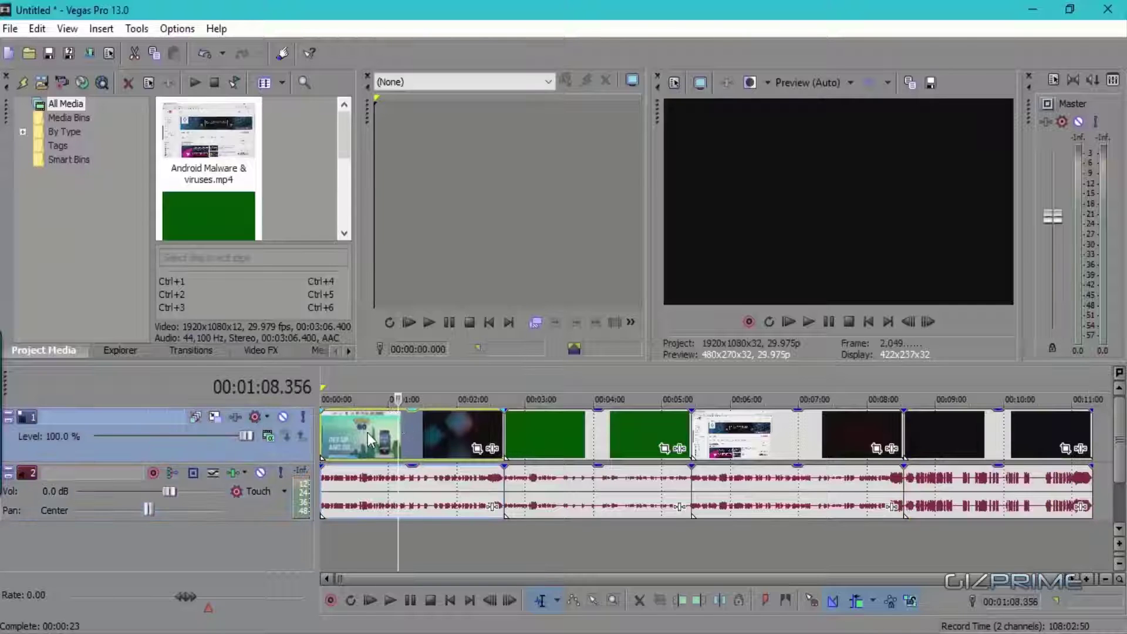
- Scrub through the first event between about 1:07 and 1:25
double_click(341, 434)
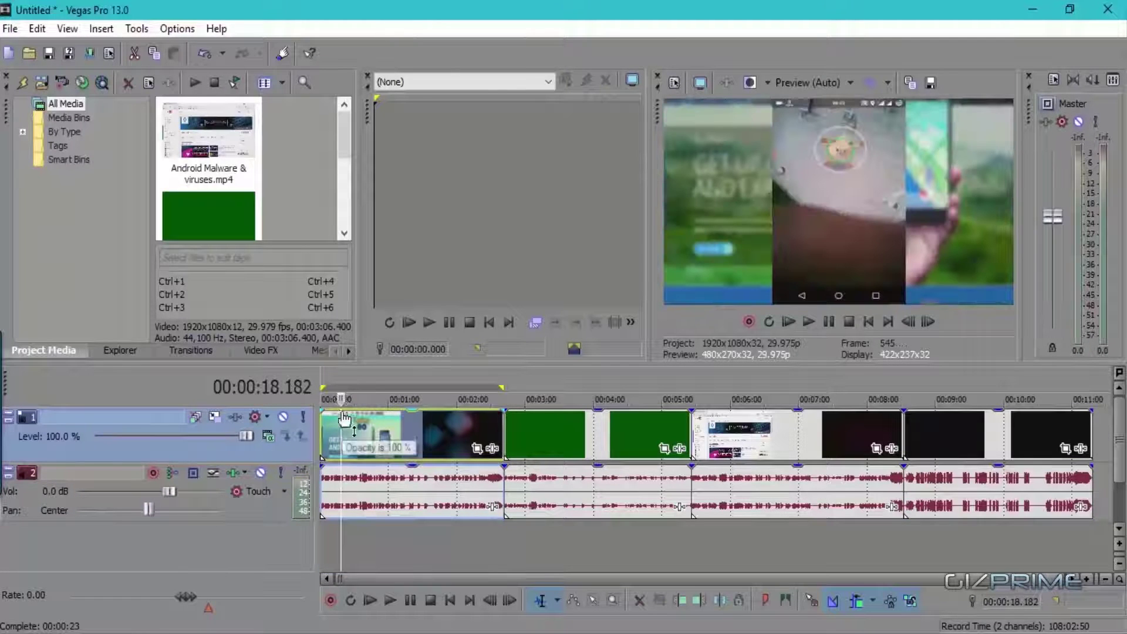
click(417, 447)
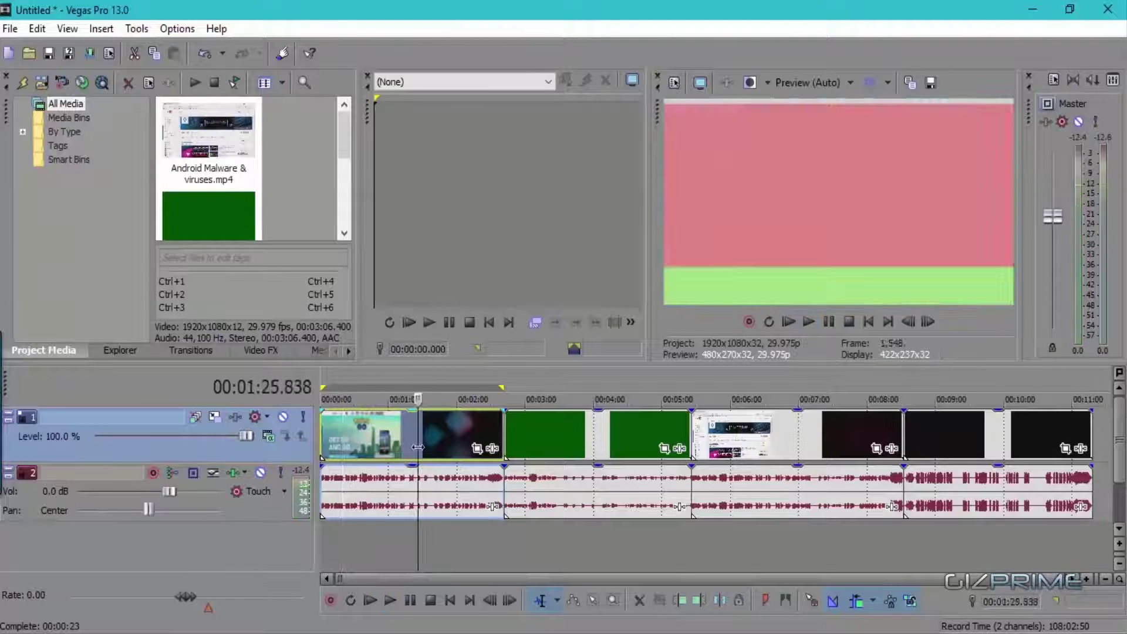
click(614, 441)
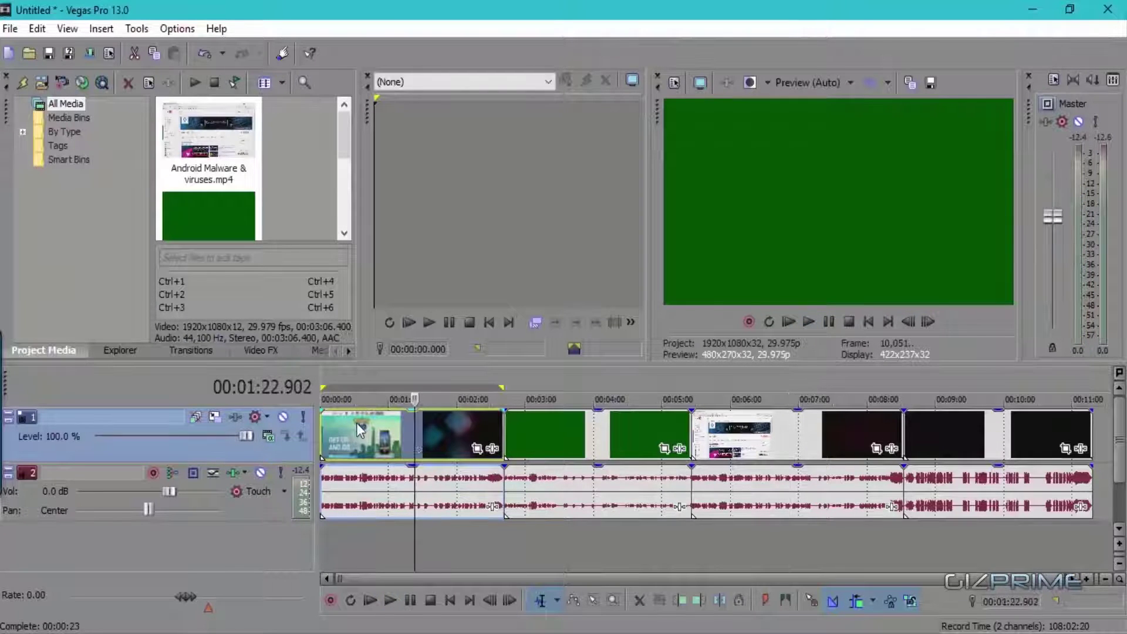
click(389, 449)
click(412, 439)
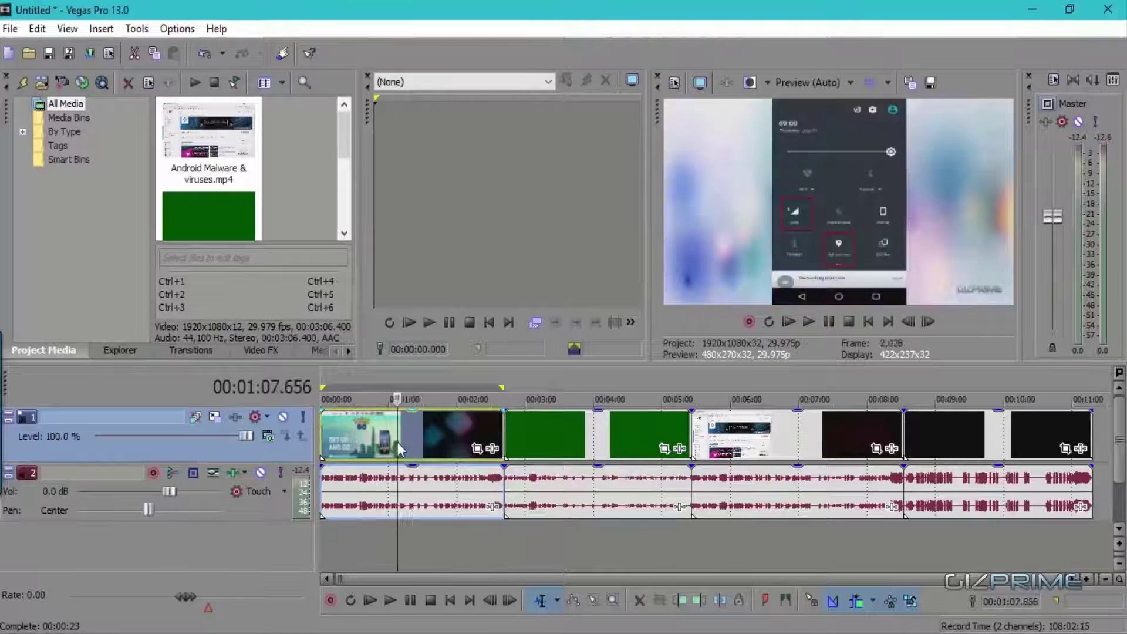
right_click(396, 442)
key(Escape)
- Show the first event's HitFilm video effects in Plug-In Chooser, then close Vegas
double_click(461, 467)
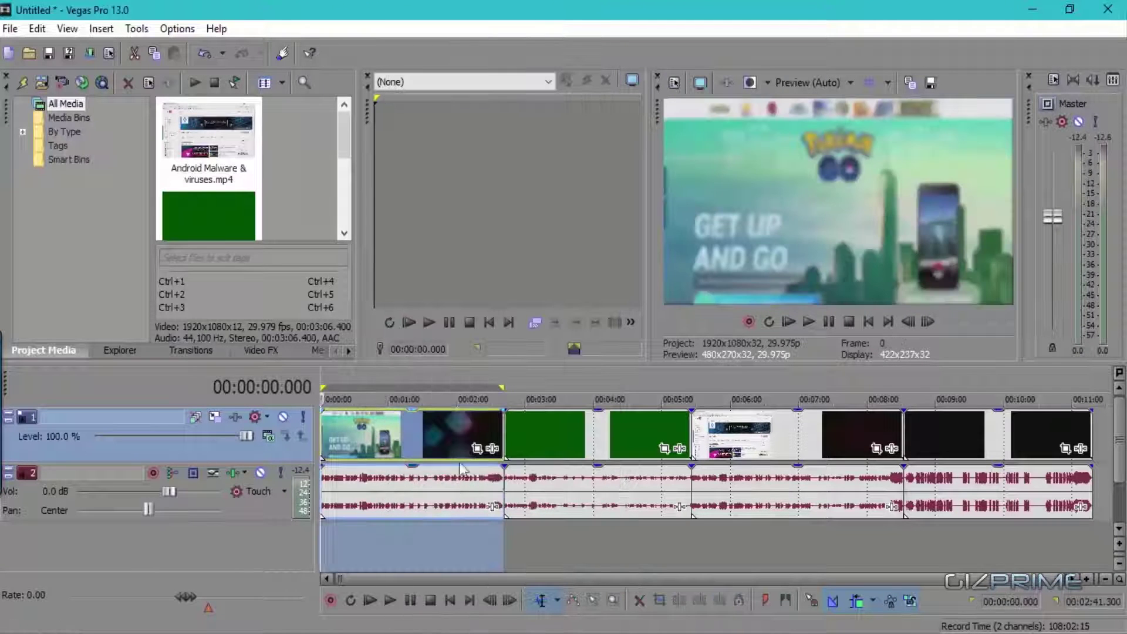
click(493, 451)
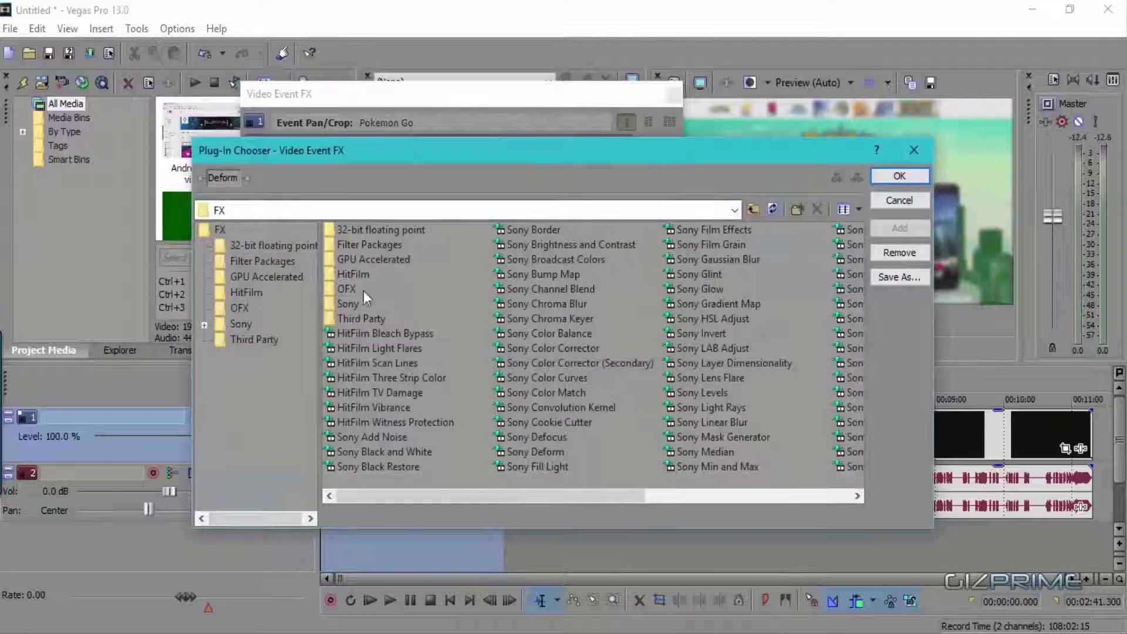
click(238, 292)
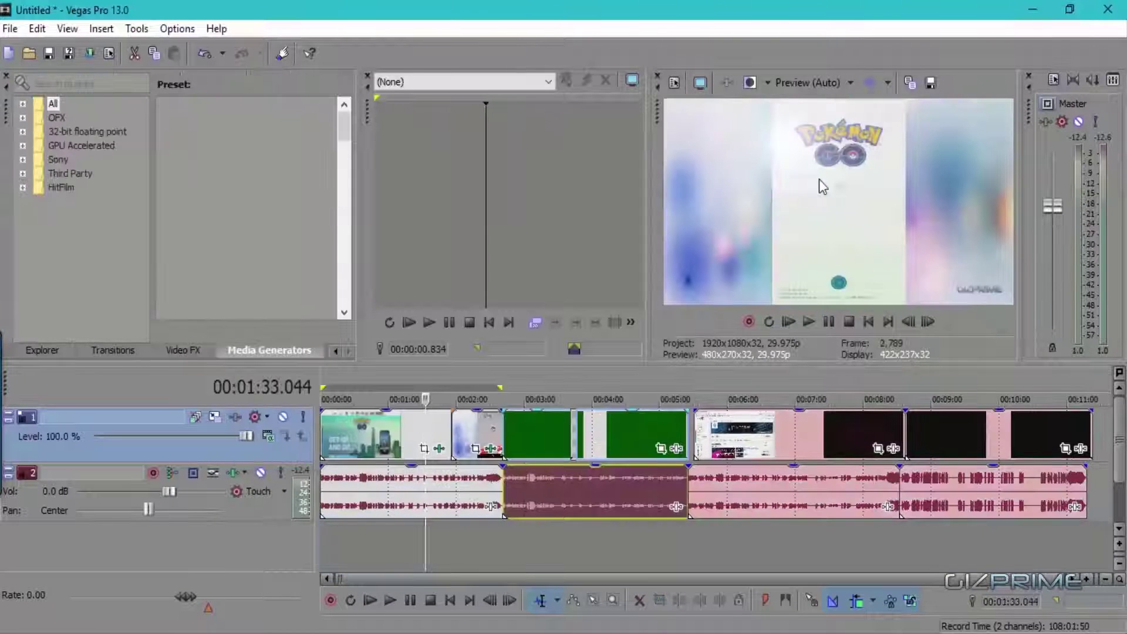
click(1108, 10)
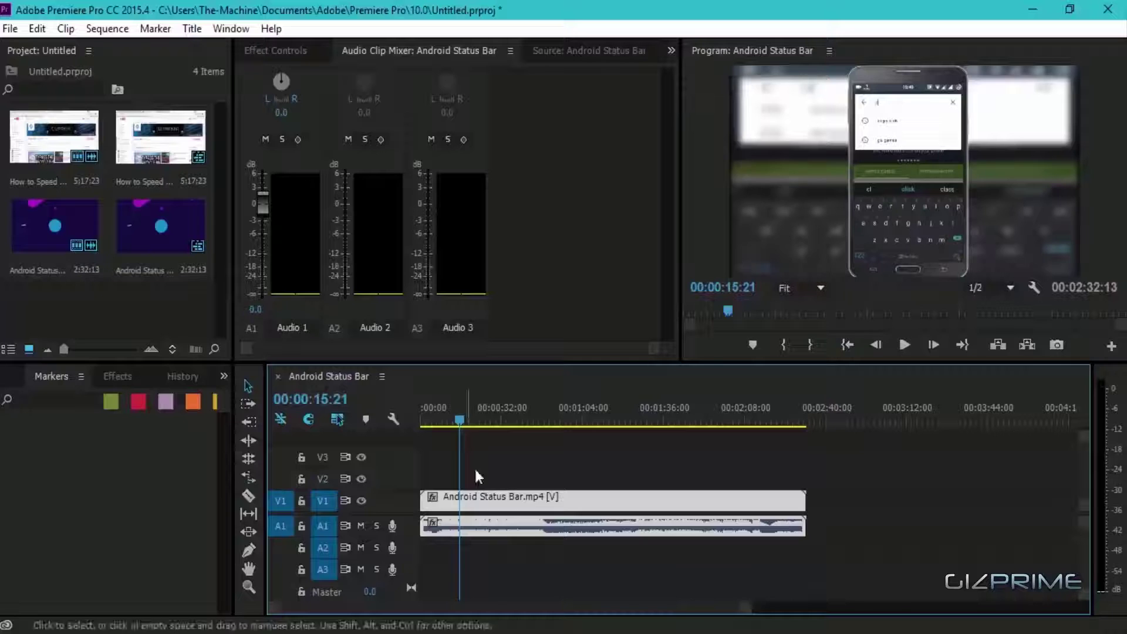
- Expand the Stylize effects and save the project with Ctrl+S
mouse_move(474, 466)
mouse_down()
mouse_move(483, 424)
mouse_move(427, 428)
mouse_move(480, 423)
mouse_up()
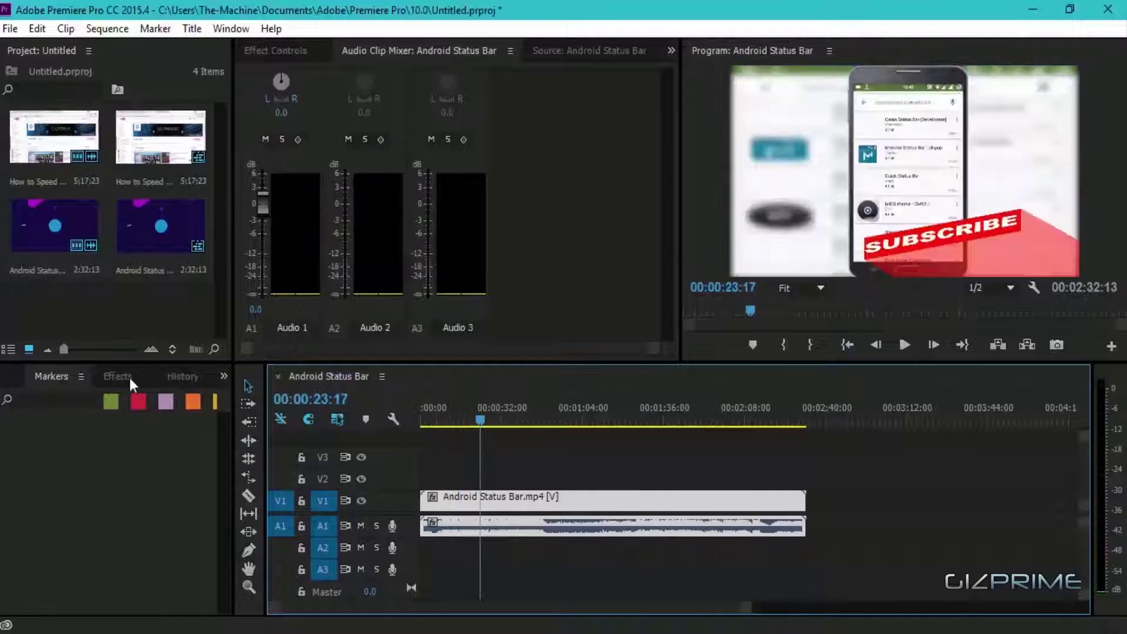
click(117, 376)
scroll(225, 460, down, 5)
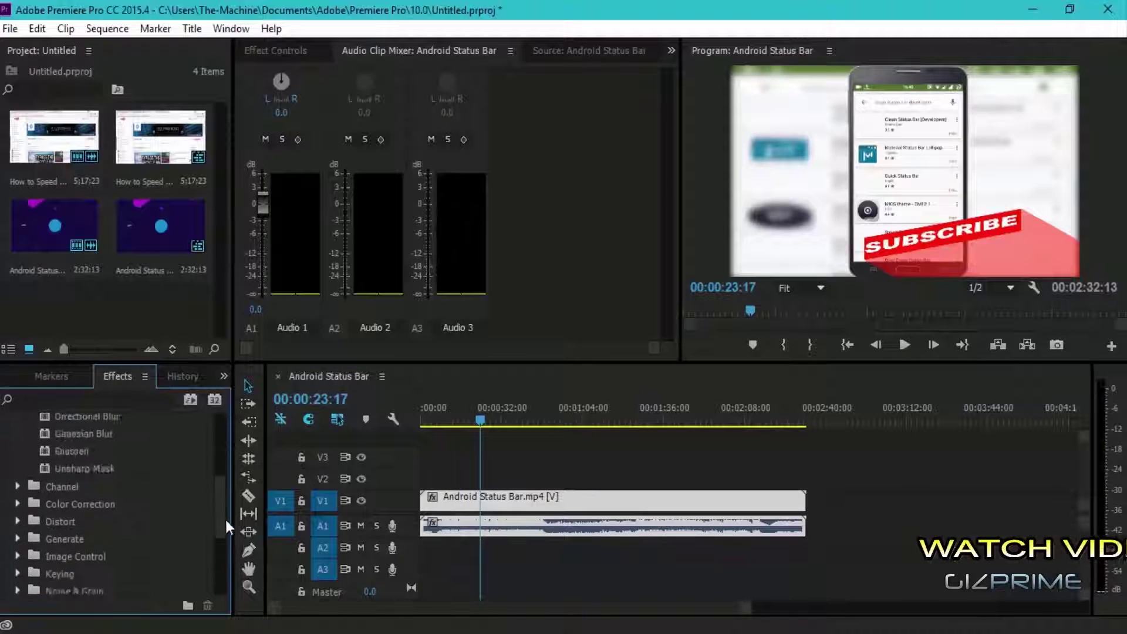
scroll(225, 519, down, 5)
click(19, 533)
scroll(217, 490, down, 3)
key(ctrl+s)
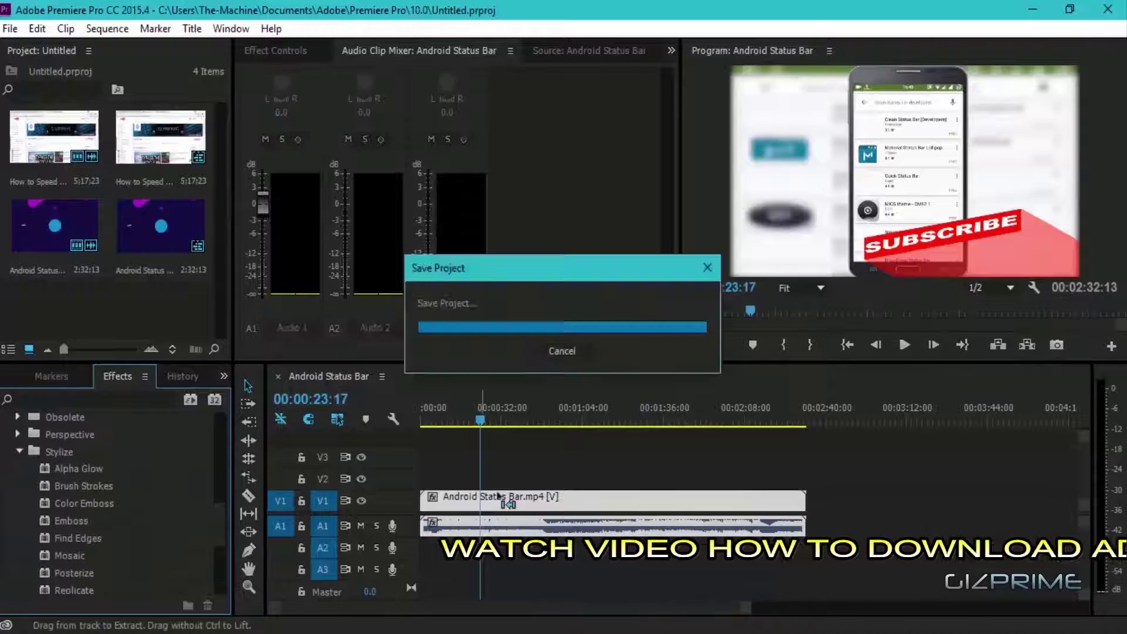
- Razor-cut the clip at 00:00:23:17 and place Cube Spin at the cut
key(c)
click(480, 499)
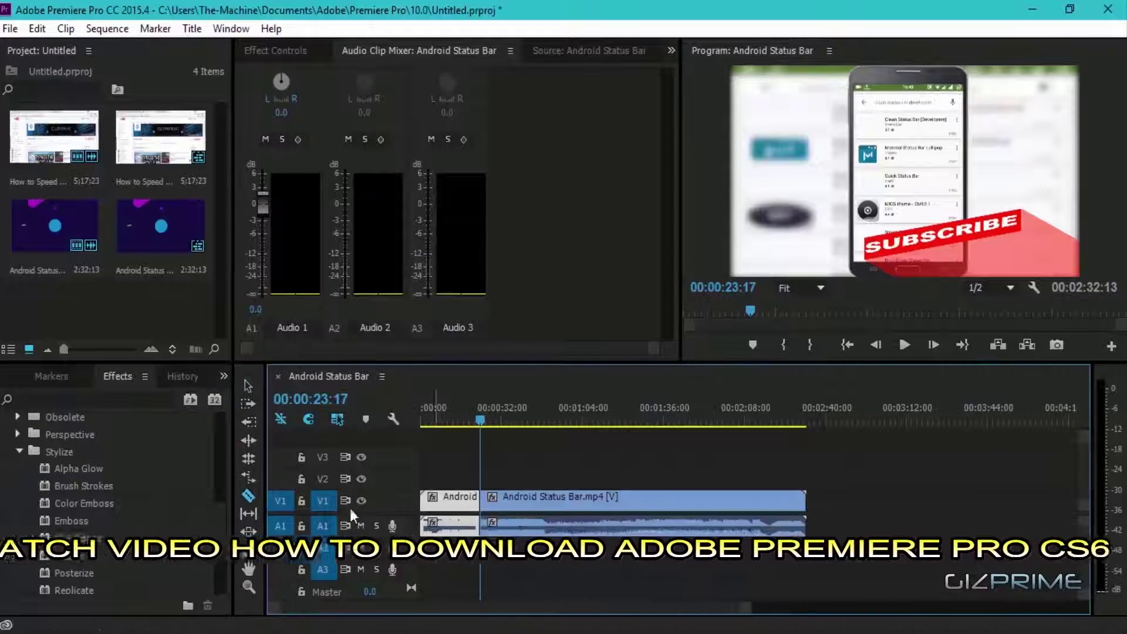
click(18, 451)
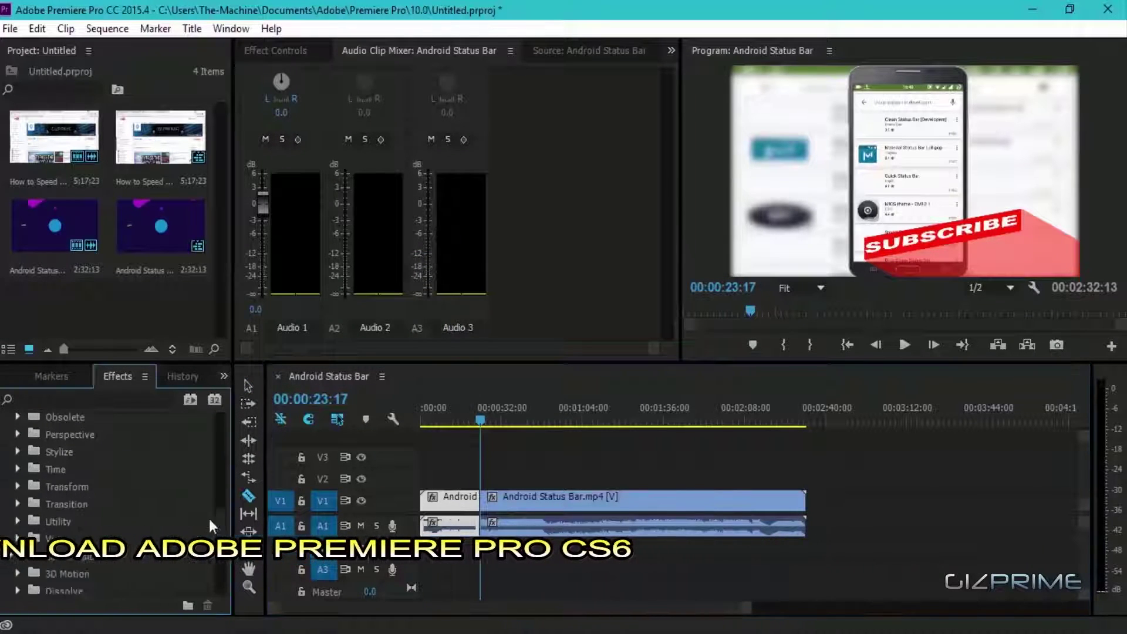
scroll(115, 493, down, 2)
click(11, 464)
click(74, 498)
drag(75, 498, 479, 499)
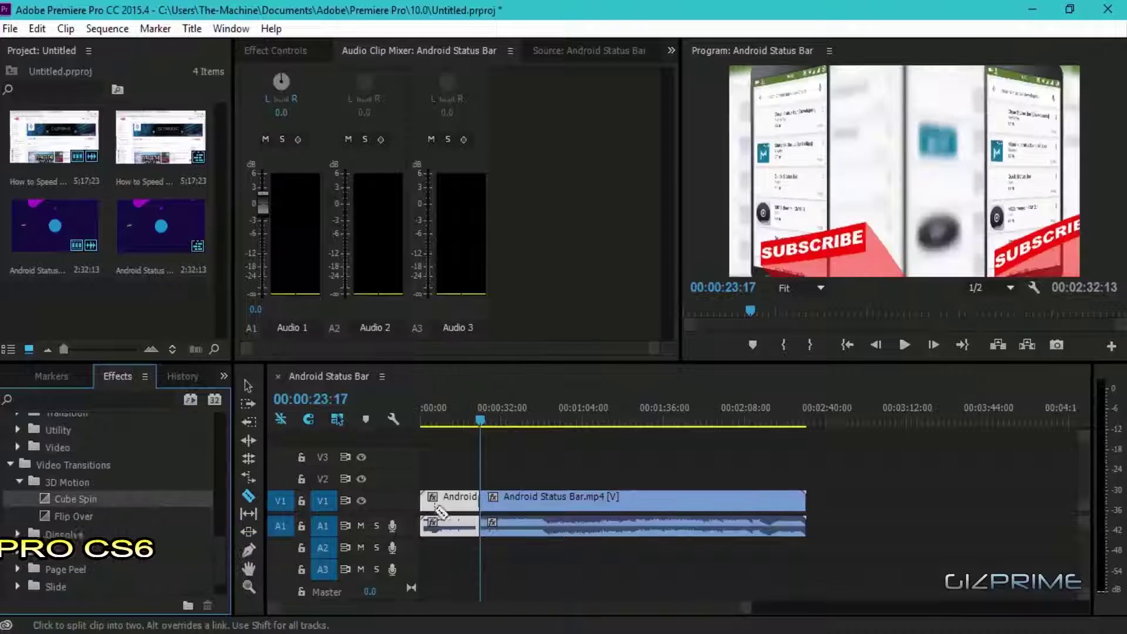
- Return to the selection tool at 00:00:09:05 and briefly open the title designer
click(198, 31)
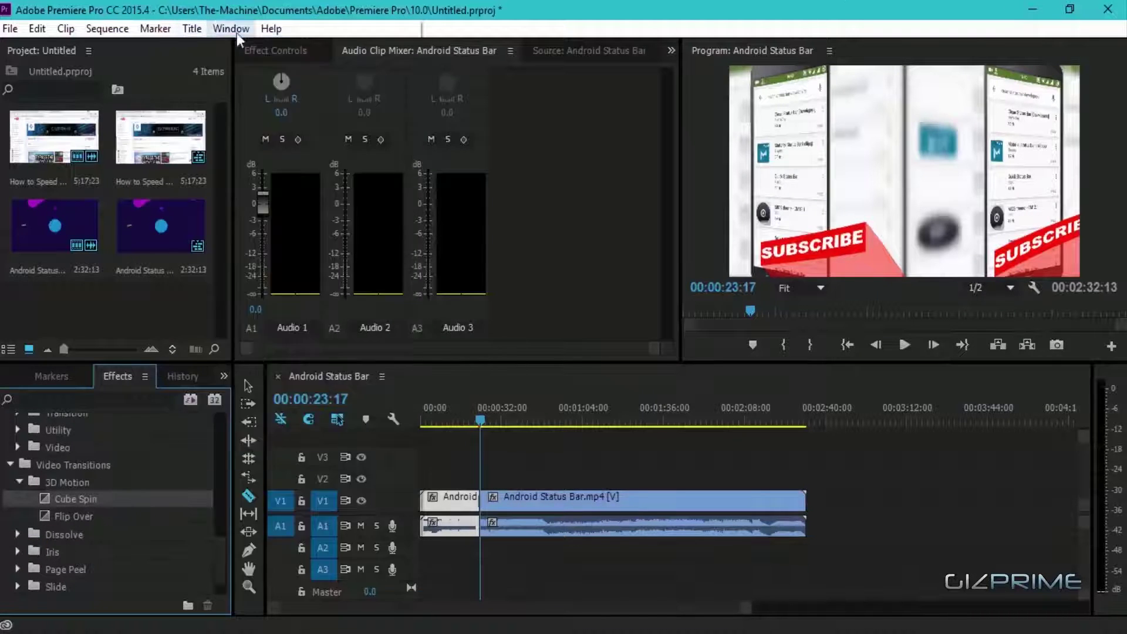
click(248, 388)
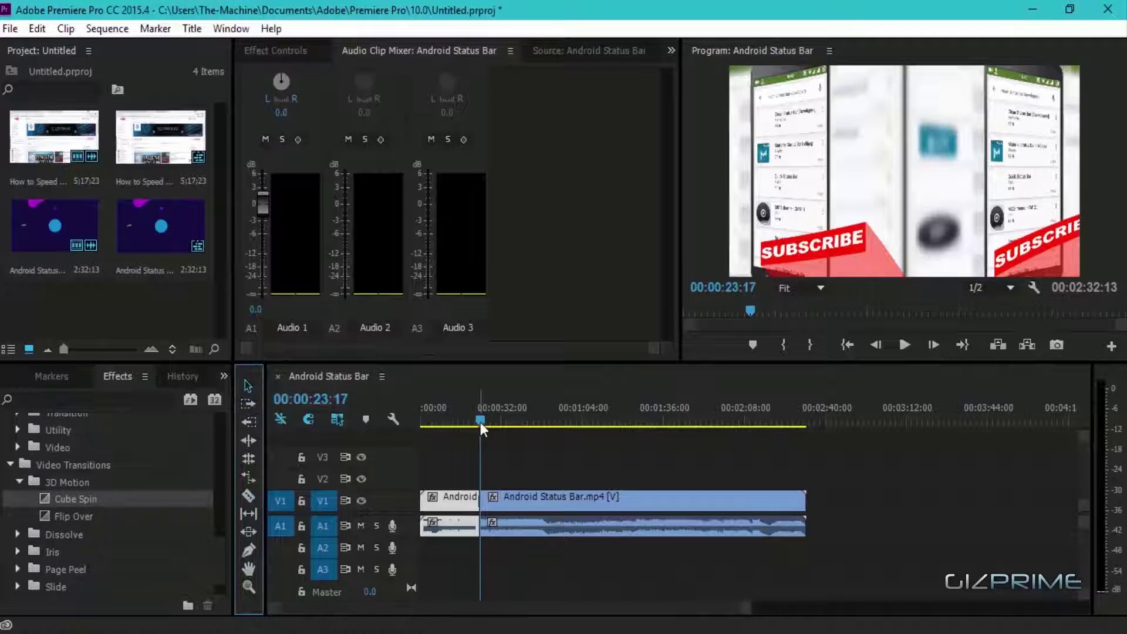
drag(480, 421, 443, 422)
click(230, 28)
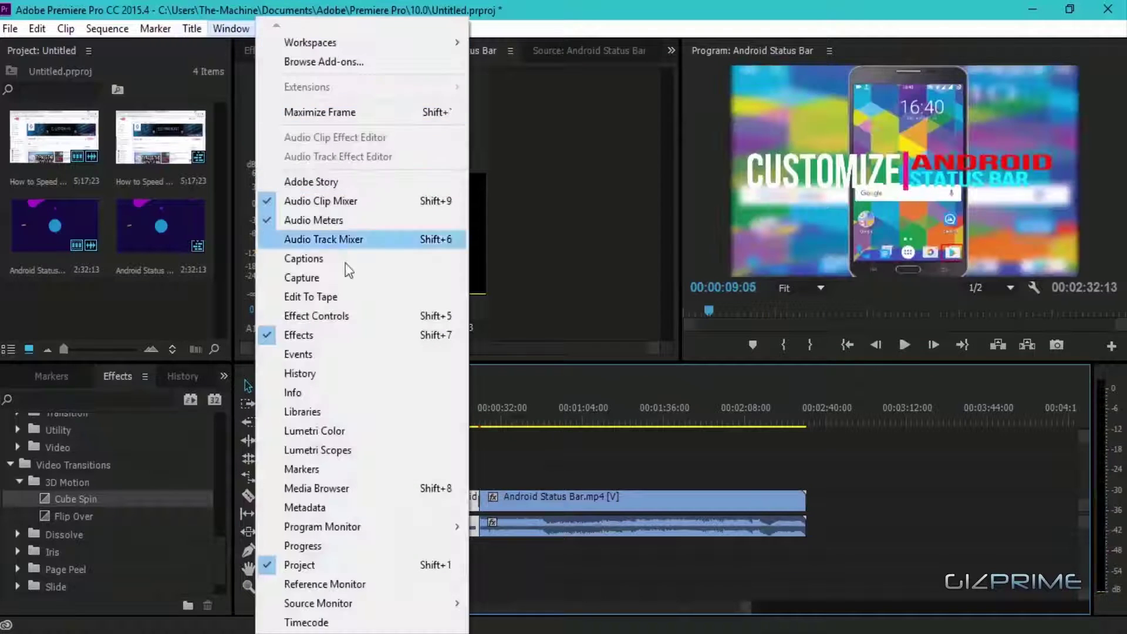
scroll(310, 323, down, 1)
scroll(310, 323, down, 3)
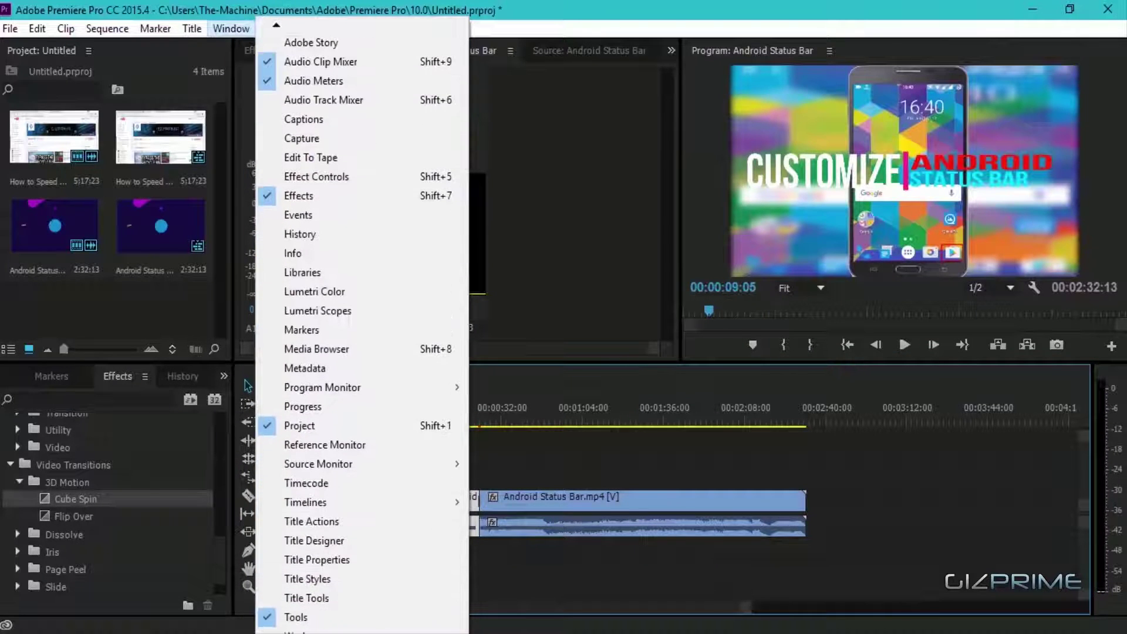
click(337, 524)
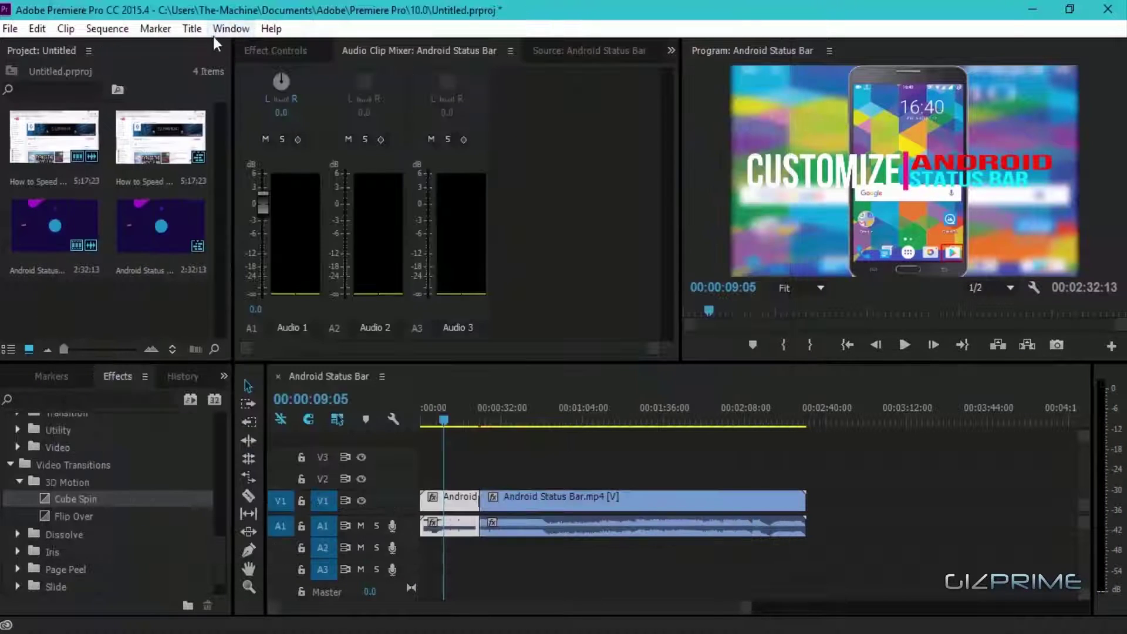
click(230, 28)
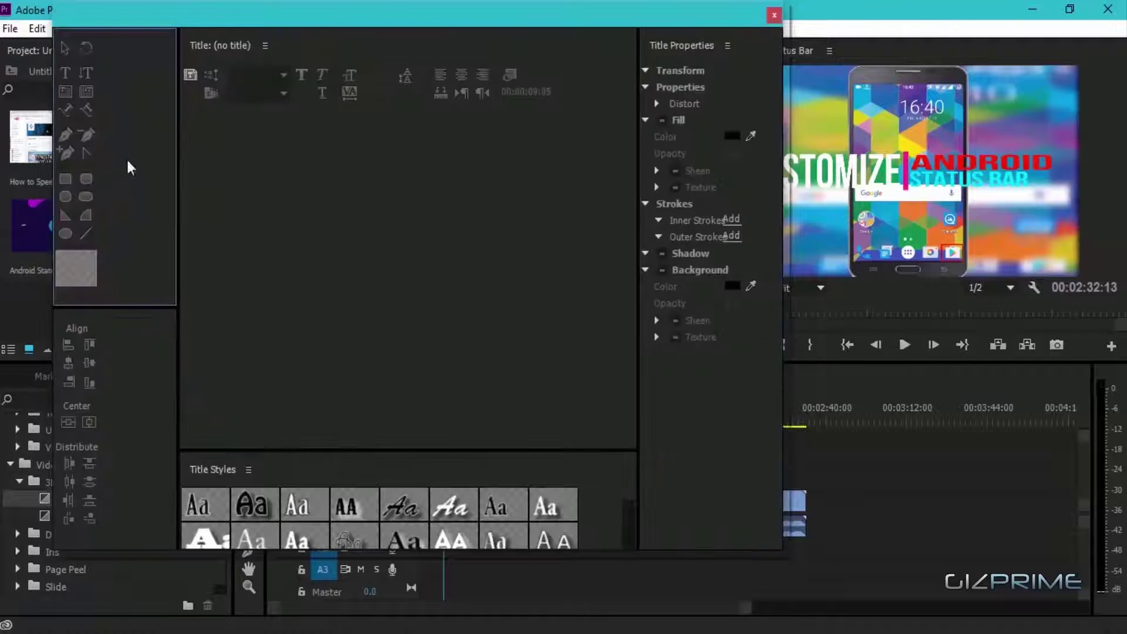
mouse_move(39, 512)
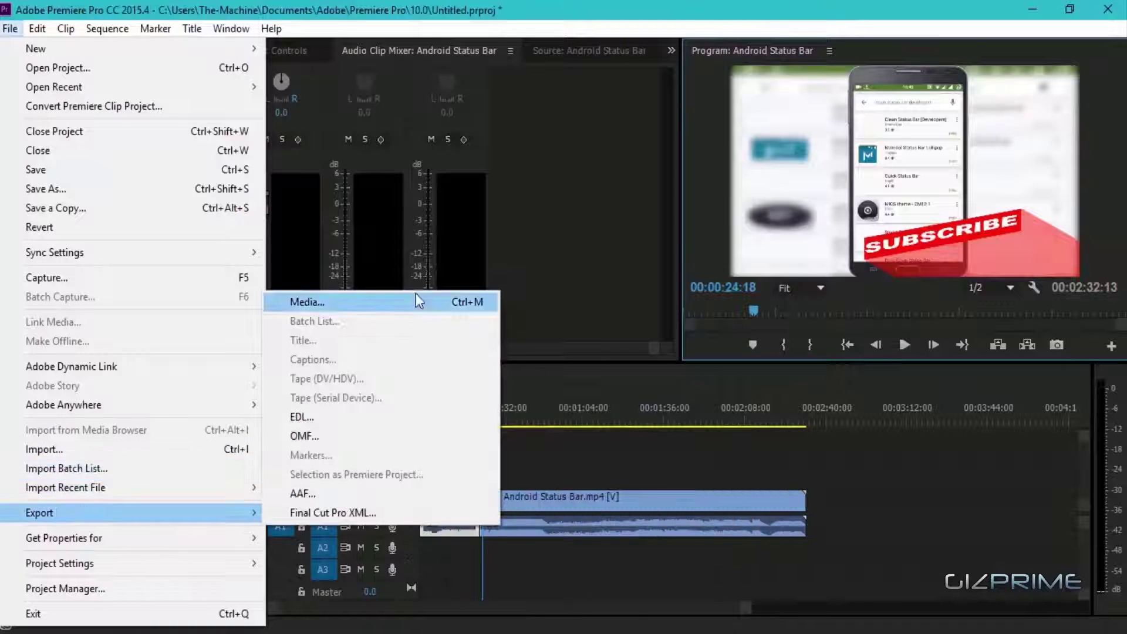
- Review the AVI/NTSC DV export settings, formats, captions and publishing options
click(416, 295)
drag(575, 92, 558, 33)
click(819, 112)
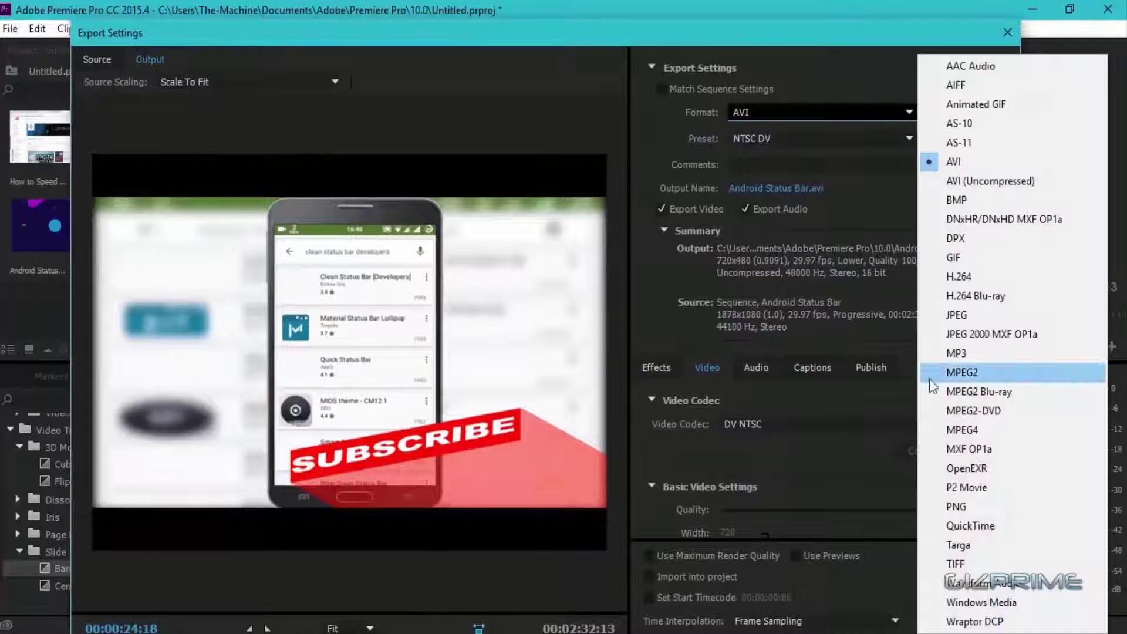
key(Escape)
click(818, 366)
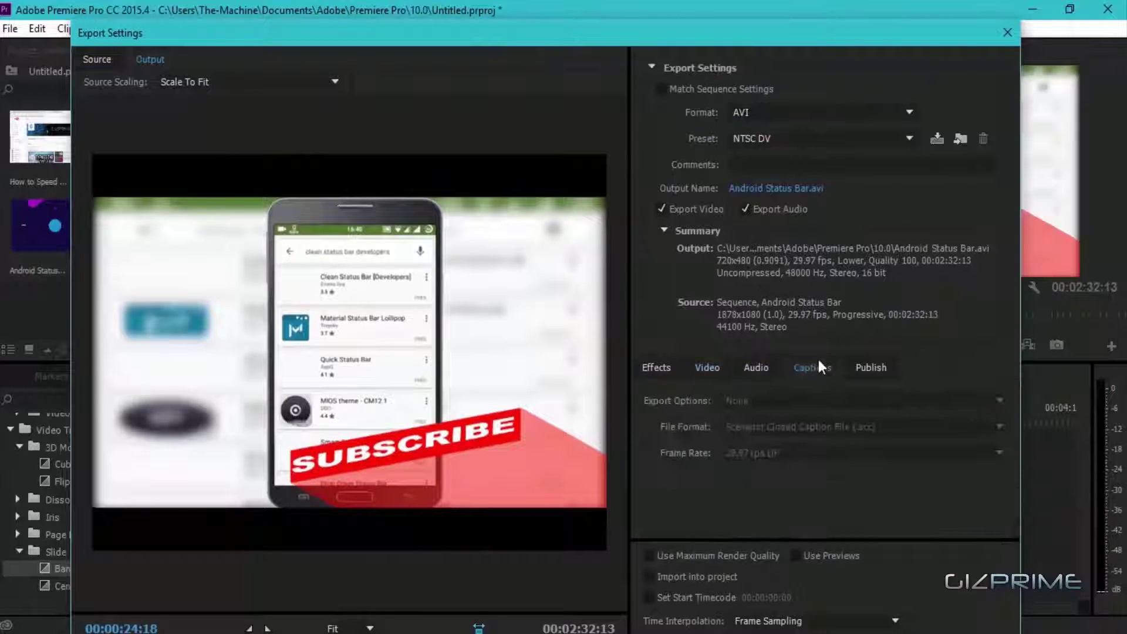
click(871, 368)
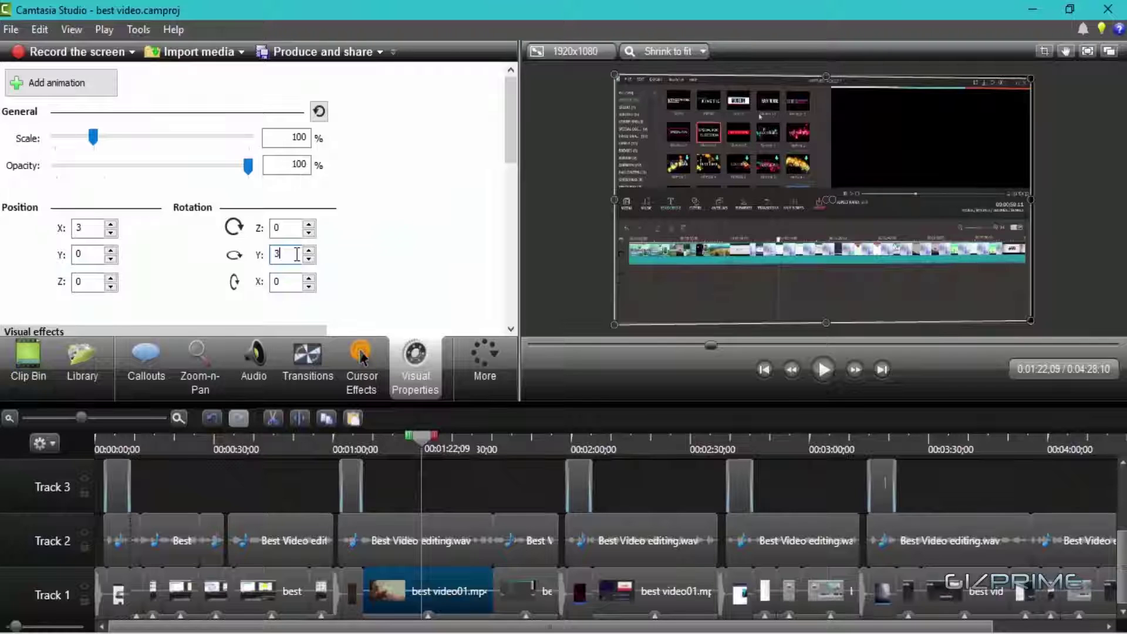
text(50)
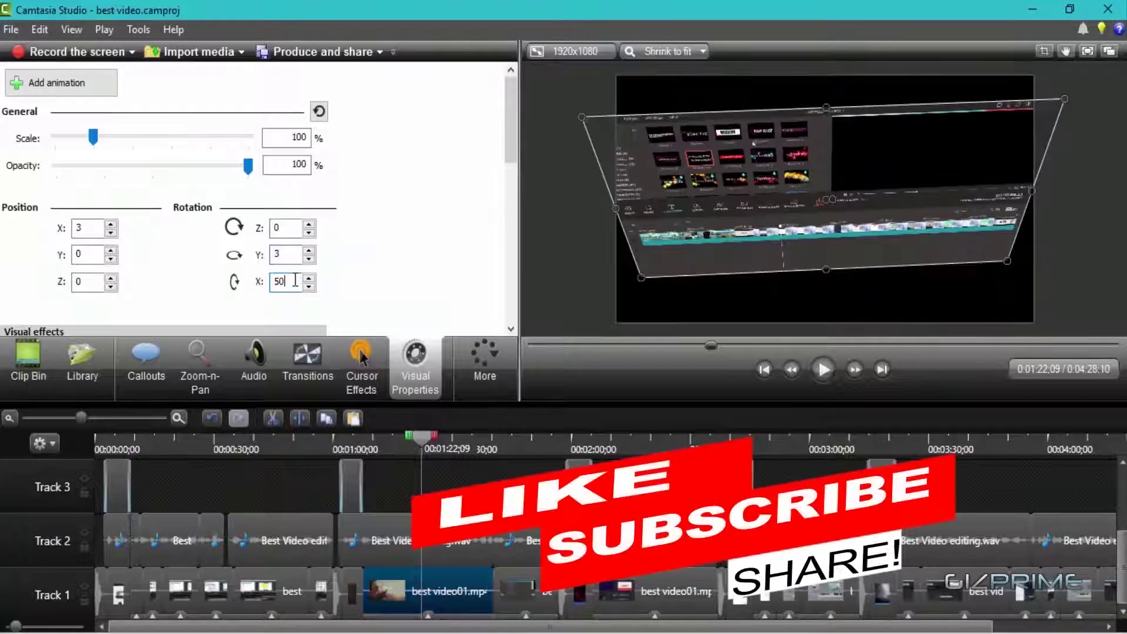
text(5)
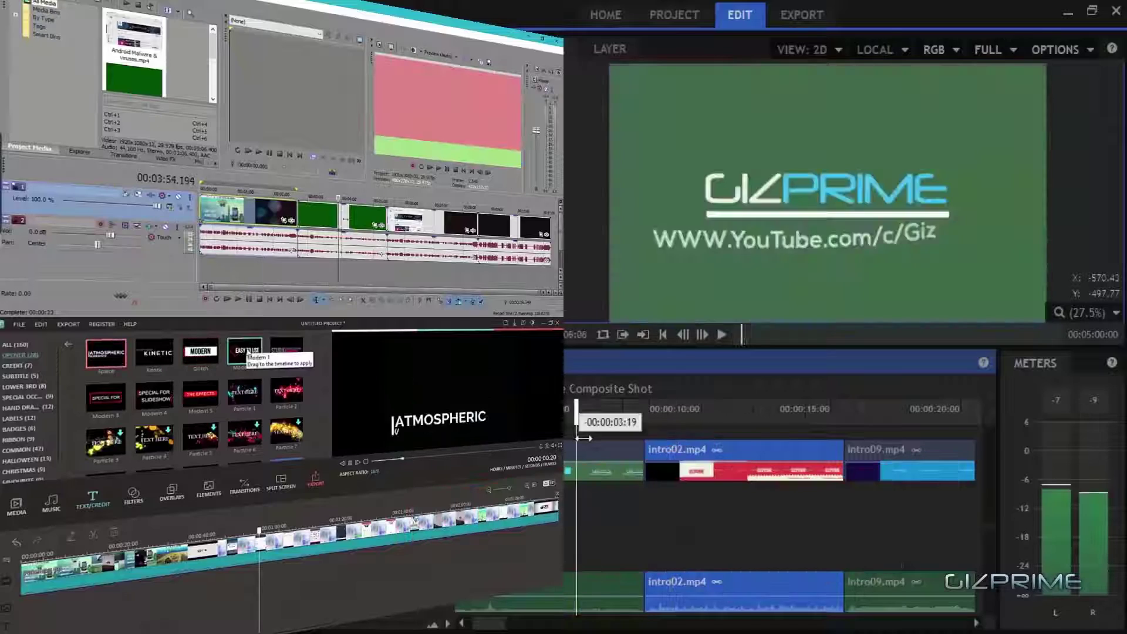
right_click(825, 467)
mouse_move(836, 172)
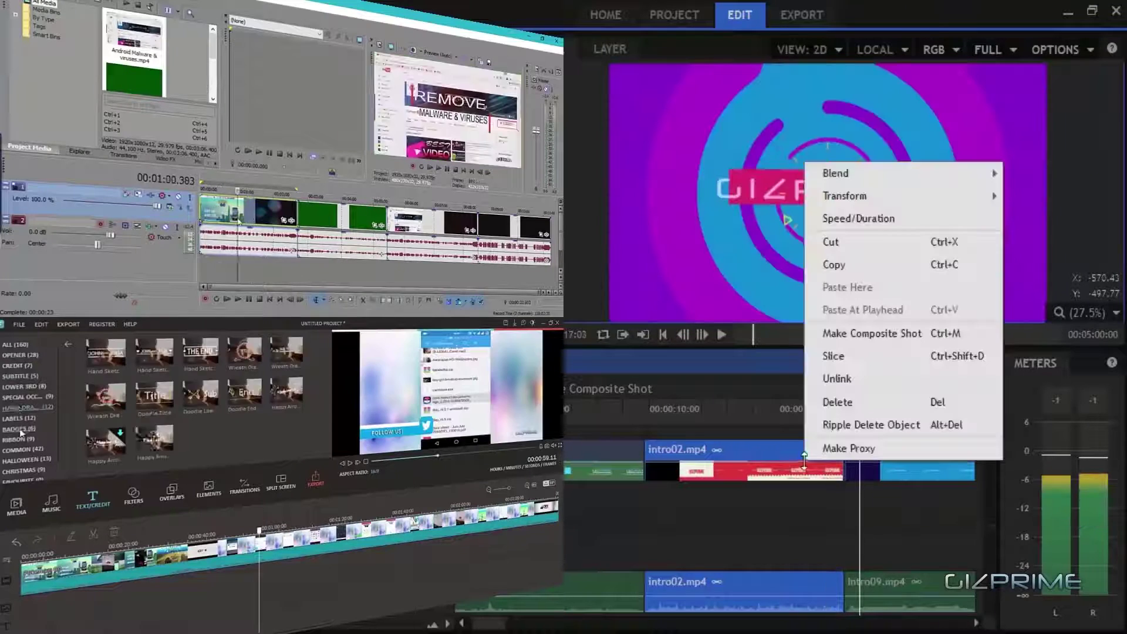
click(1041, 409)
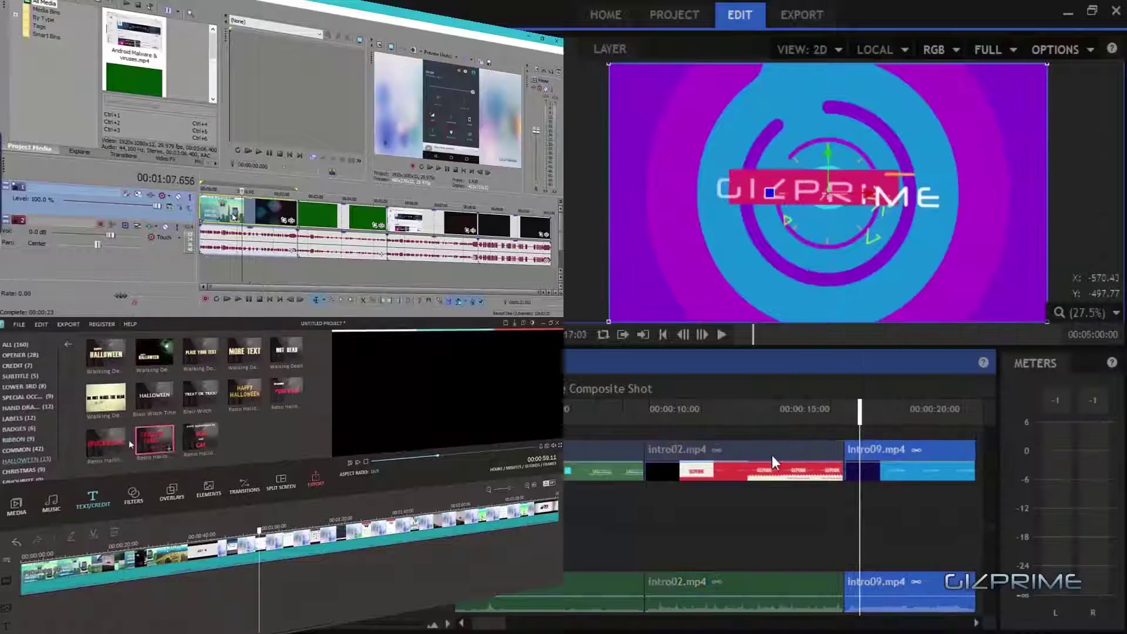
drag(859, 429, 699, 431)
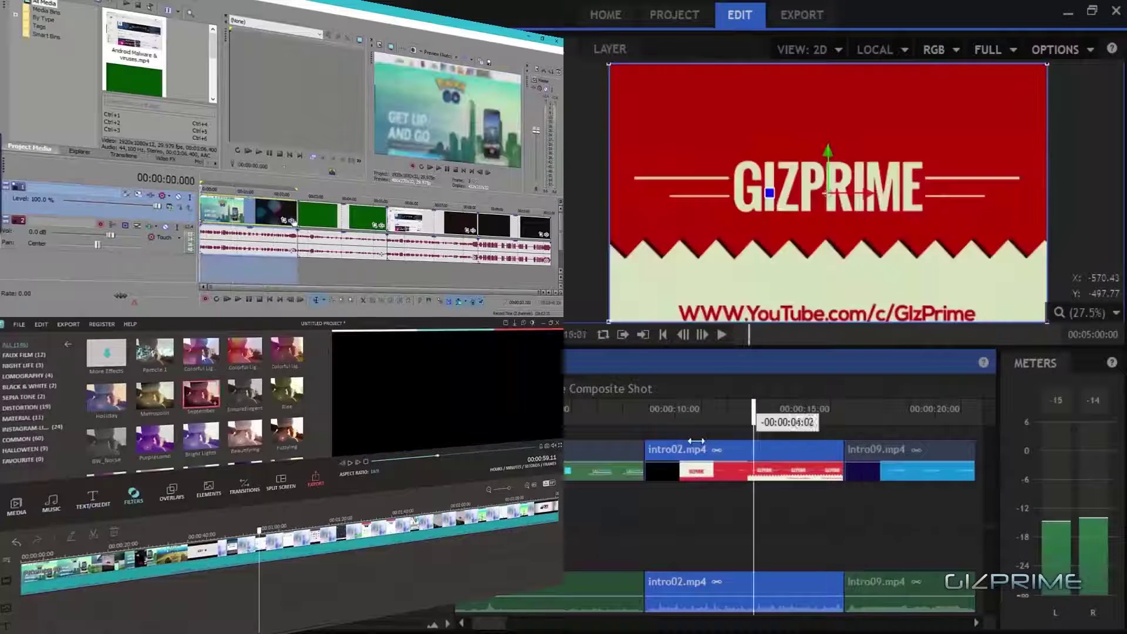
right_click(716, 444)
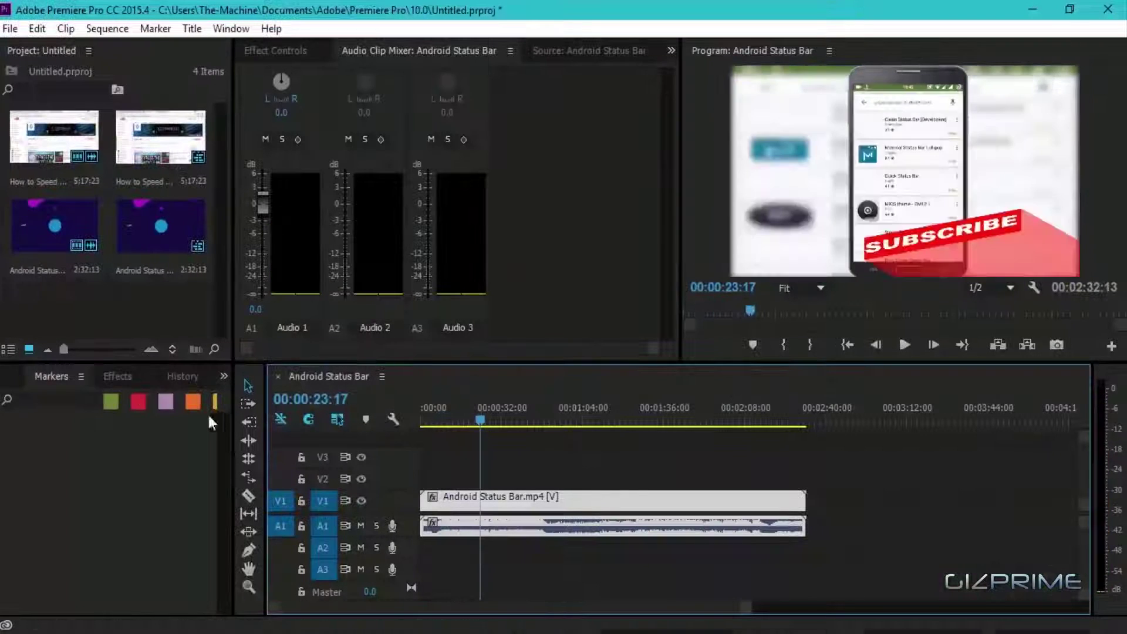
- Show the Effects panel and razor-cut the clip at 00:00:23:17
click(118, 376)
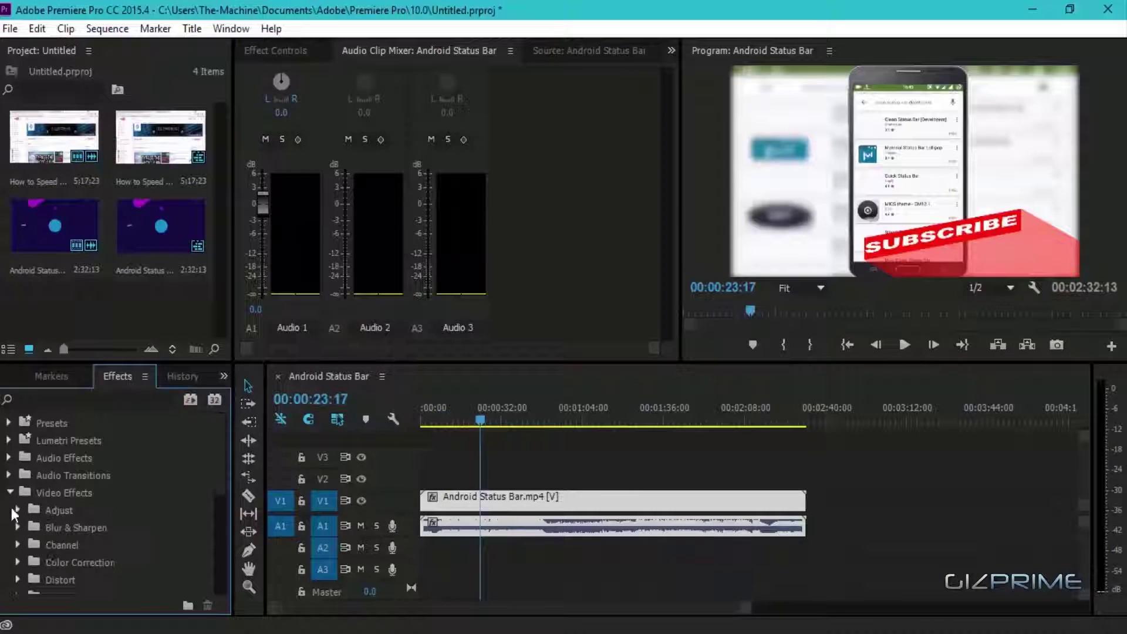
scroll(222, 490, down, 10)
click(20, 539)
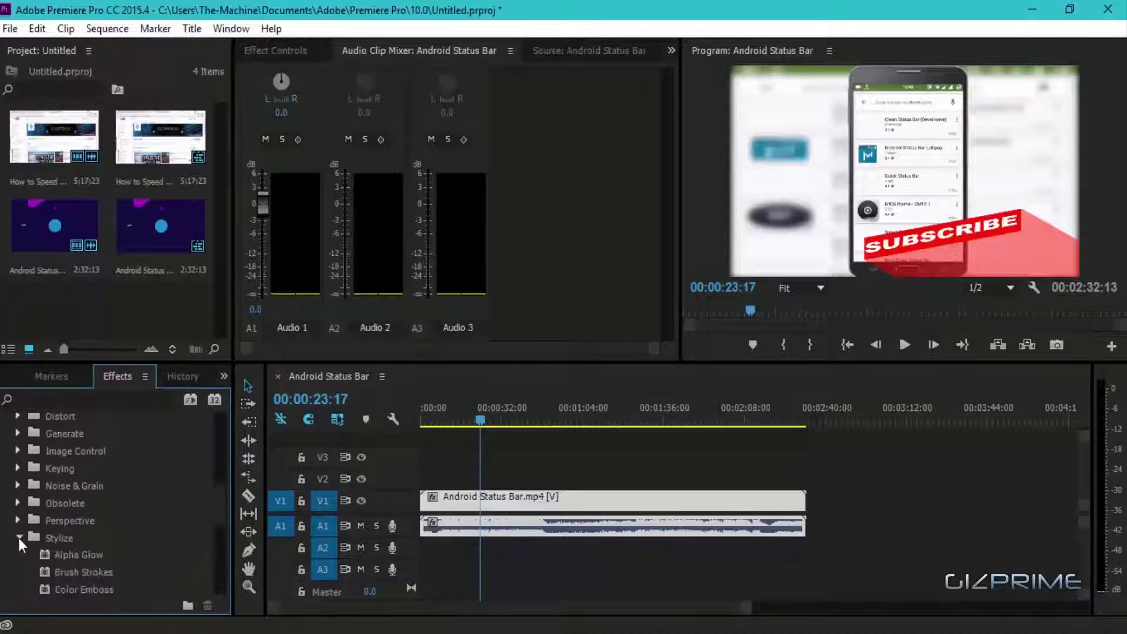
scroll(221, 520, down, 5)
click(477, 520)
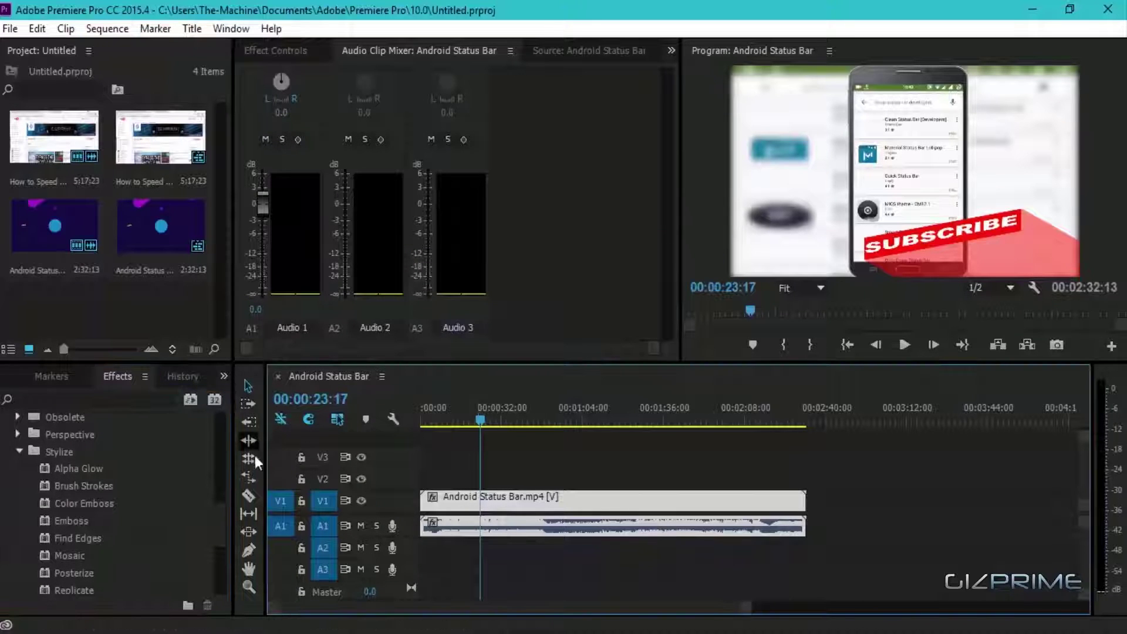
click(248, 496)
click(483, 500)
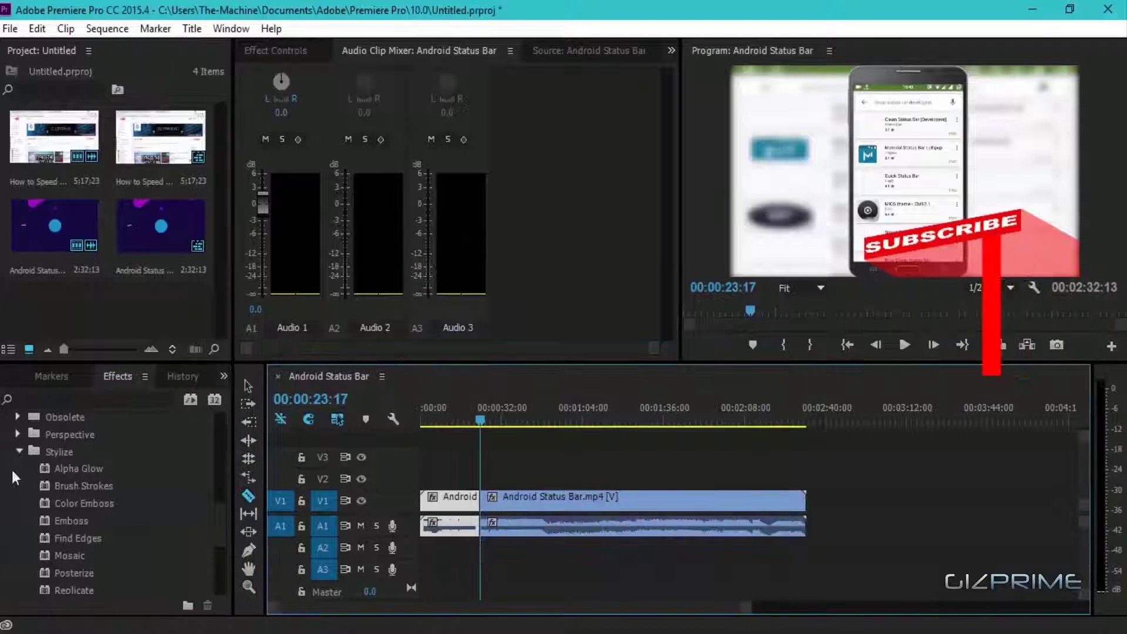
- Select Video Transitions > 3D Motion > Cube Spin for the cut
click(20, 452)
click(11, 555)
scroll(220, 566, down, 3)
click(20, 482)
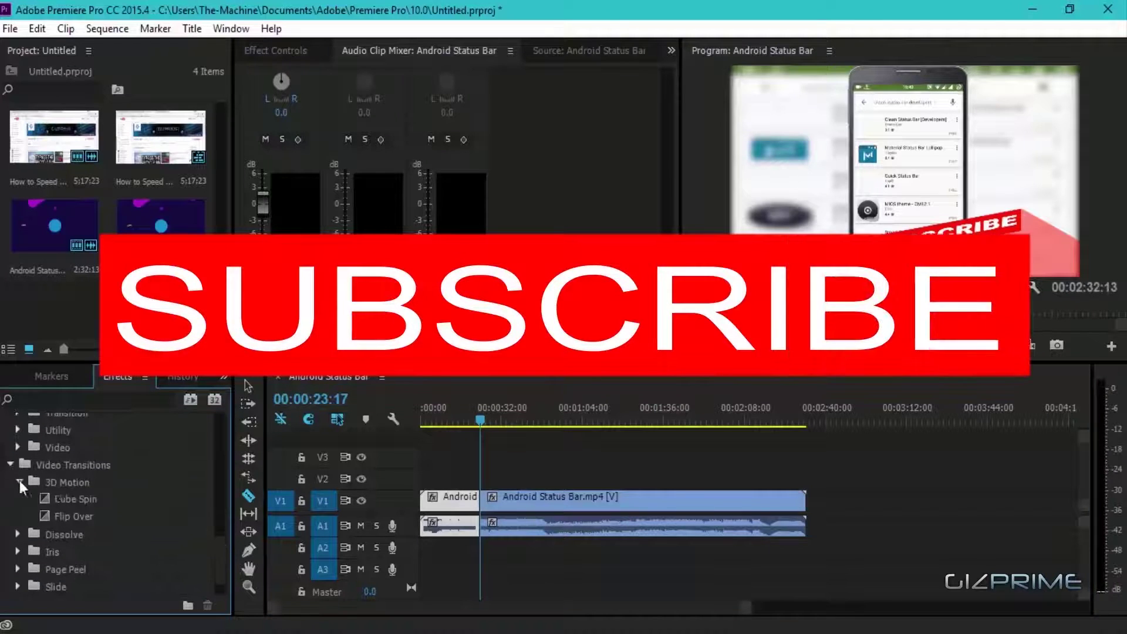
click(75, 498)
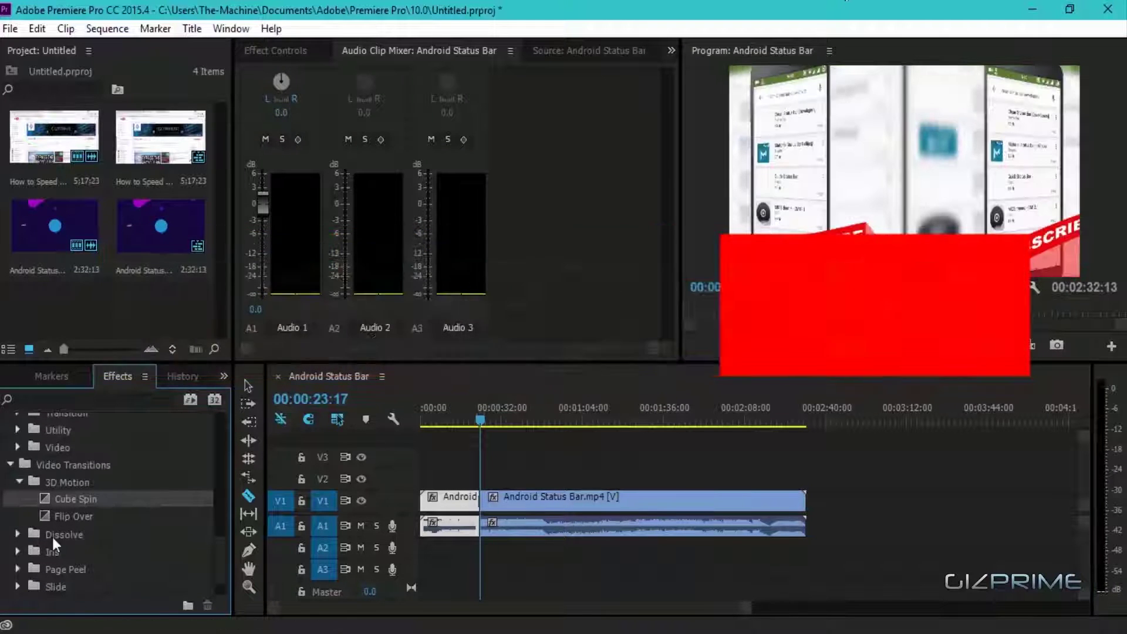
click(156, 28)
mouse_move(231, 28)
click(440, 569)
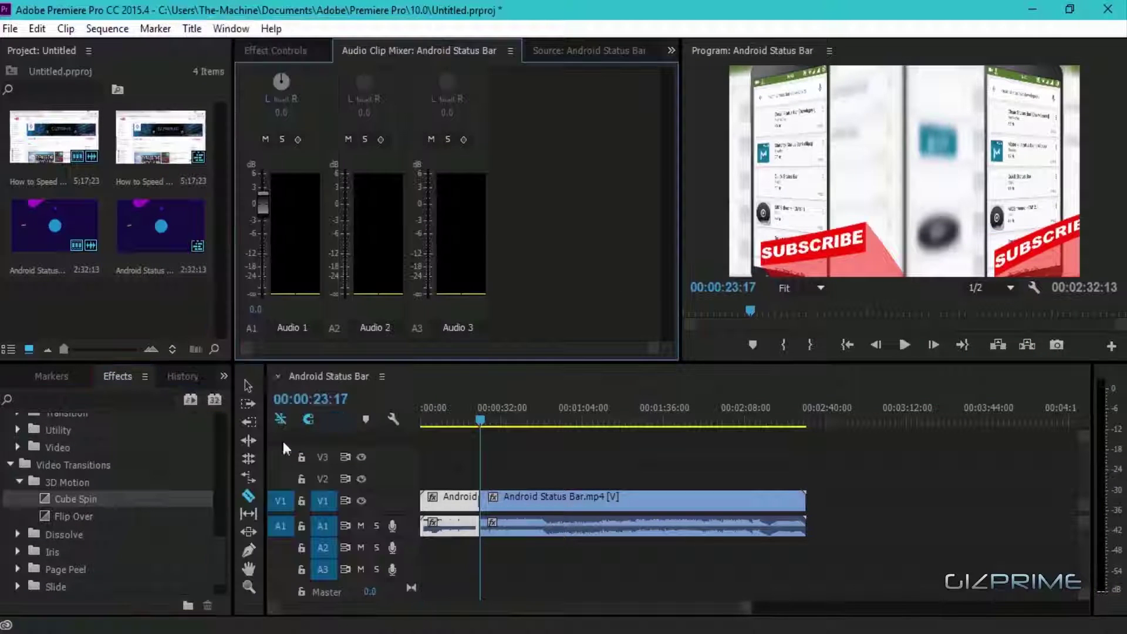